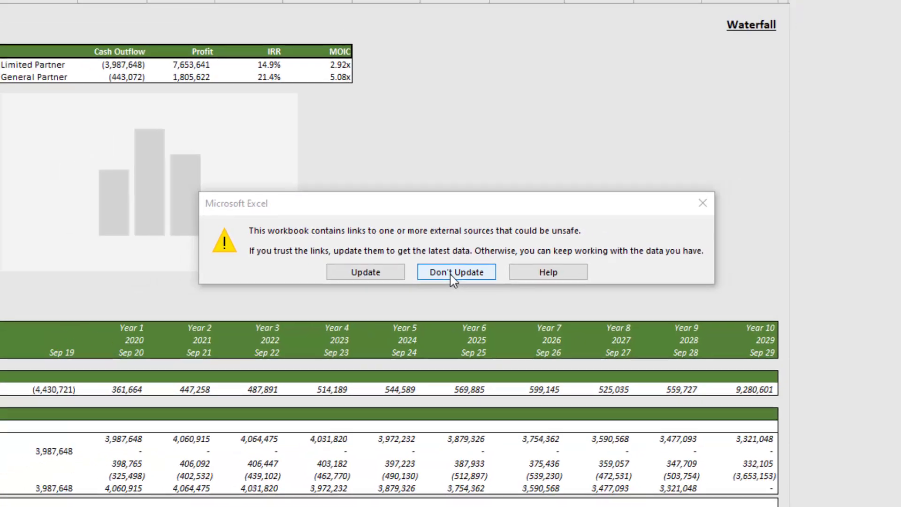
Continue without updating the external links and switch to the Data ribbon tools.
left_click(432, 268)
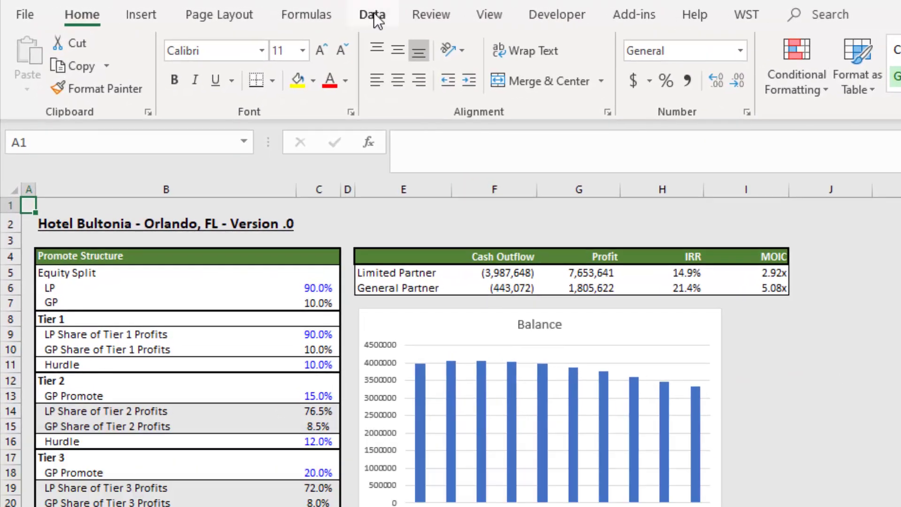
left_click(374, 13)
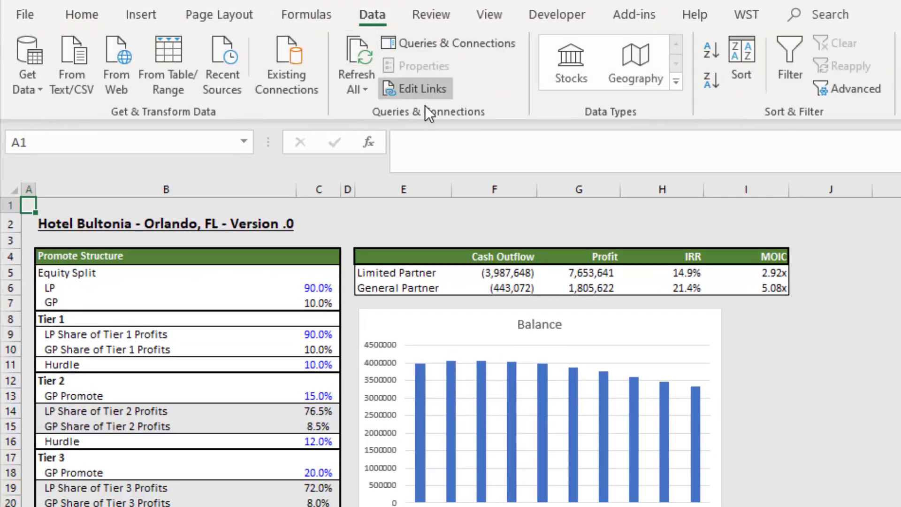
left_click(423, 88)
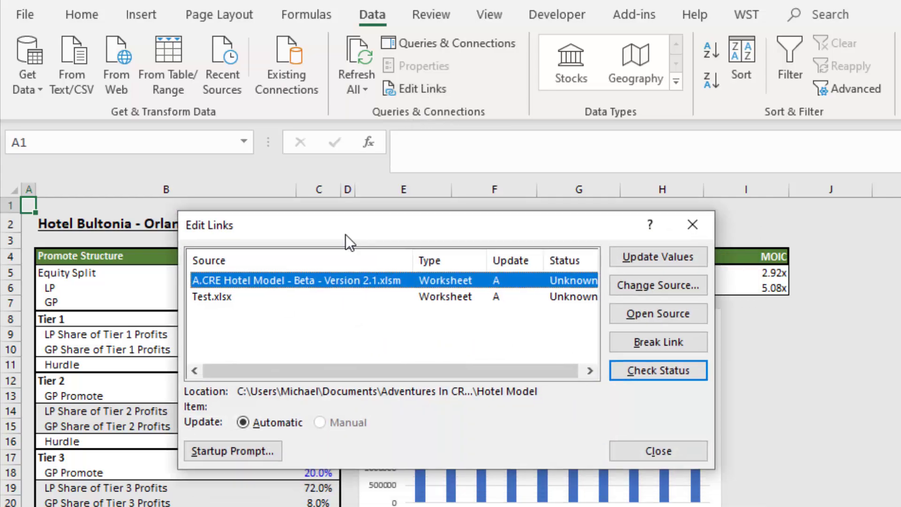
left_click(234, 300)
left_click(235, 284)
left_click(235, 292)
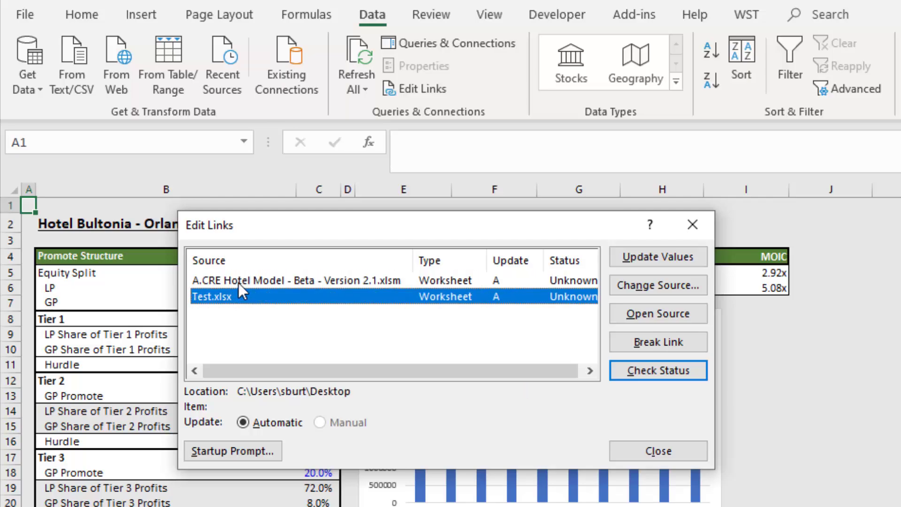
left_click(242, 279)
left_click(248, 295)
left_click(265, 279)
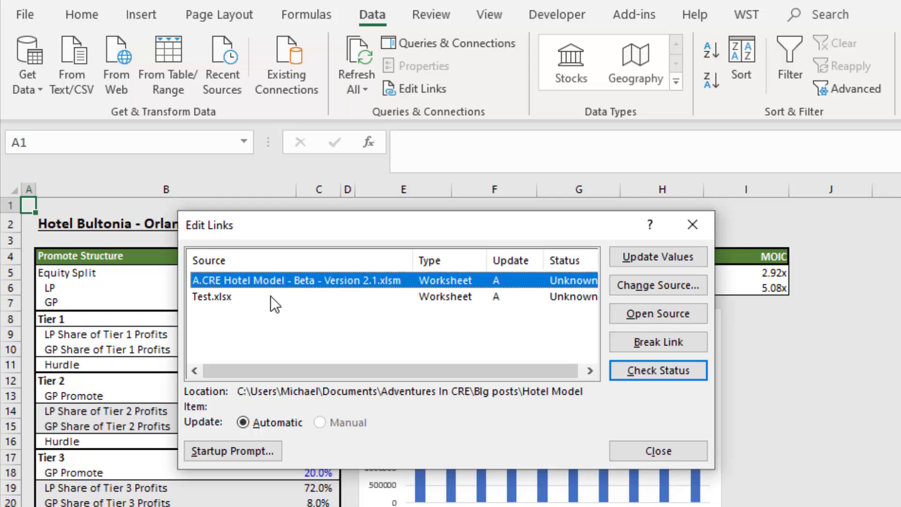
left_click(271, 296)
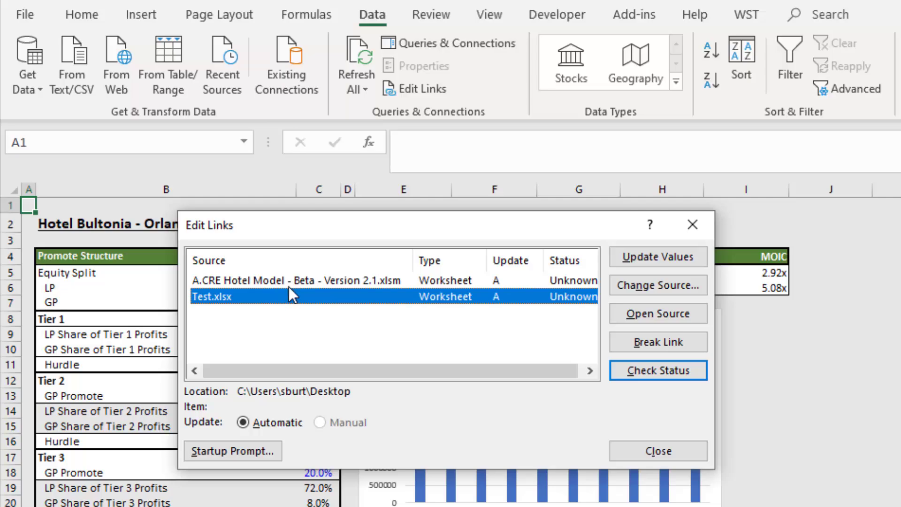
left_click(290, 284)
left_click(291, 299)
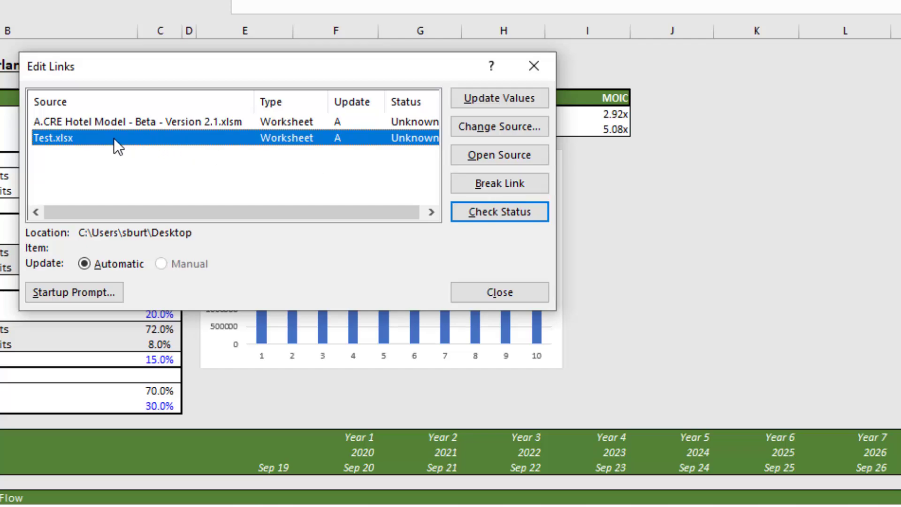
Break the Test.xlsx link and the A.CRE Hotel Model link, then close Edit Links.
left_click(488, 184)
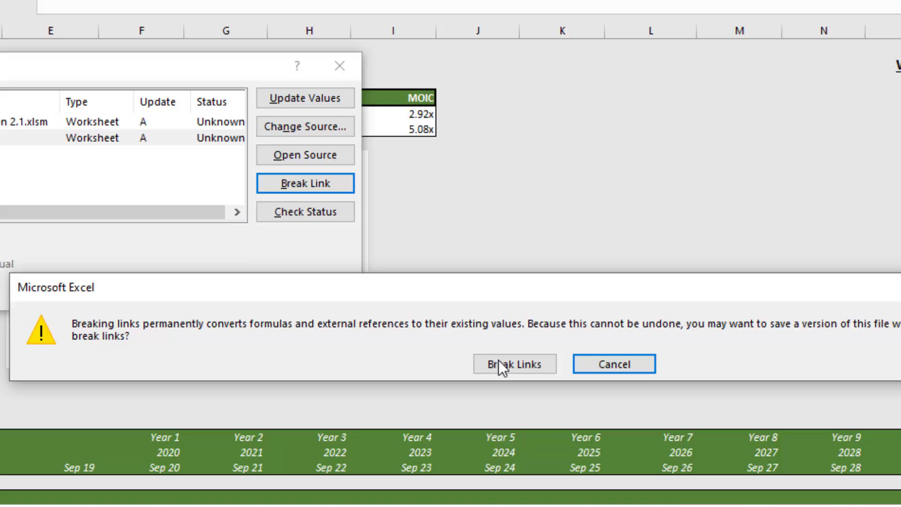
left_click(502, 365)
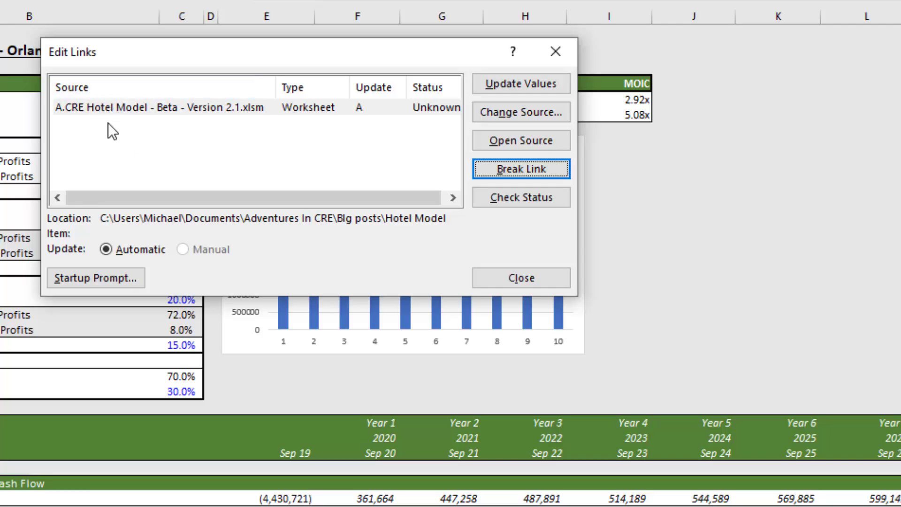
left_click(115, 108)
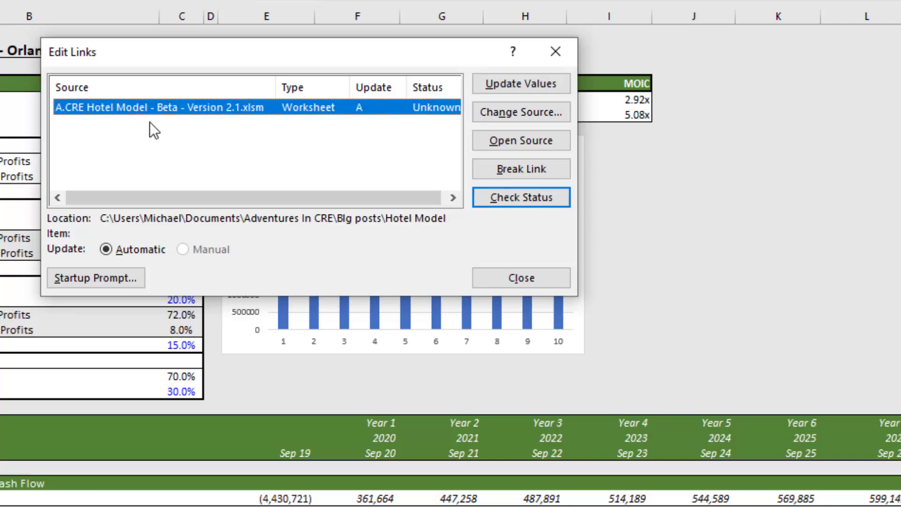
left_click(495, 170)
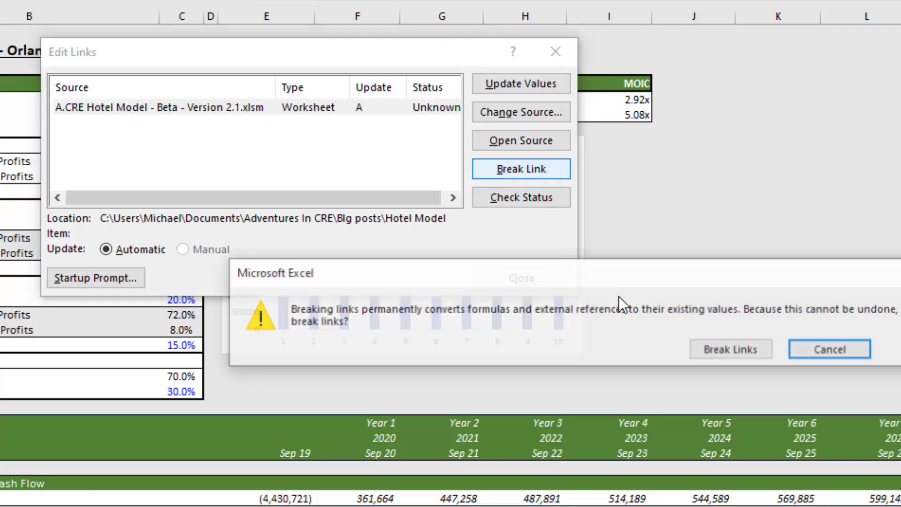
left_click(713, 351)
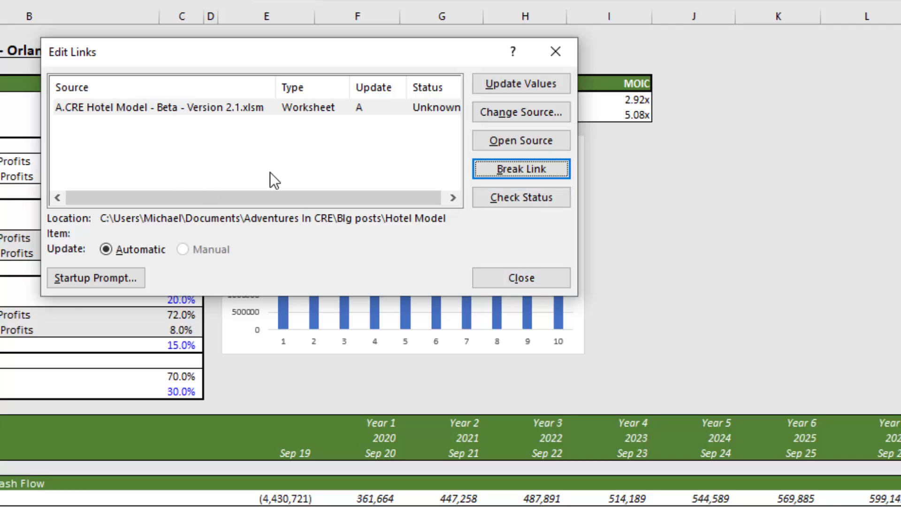
left_click(506, 277)
left_click(715, 270)
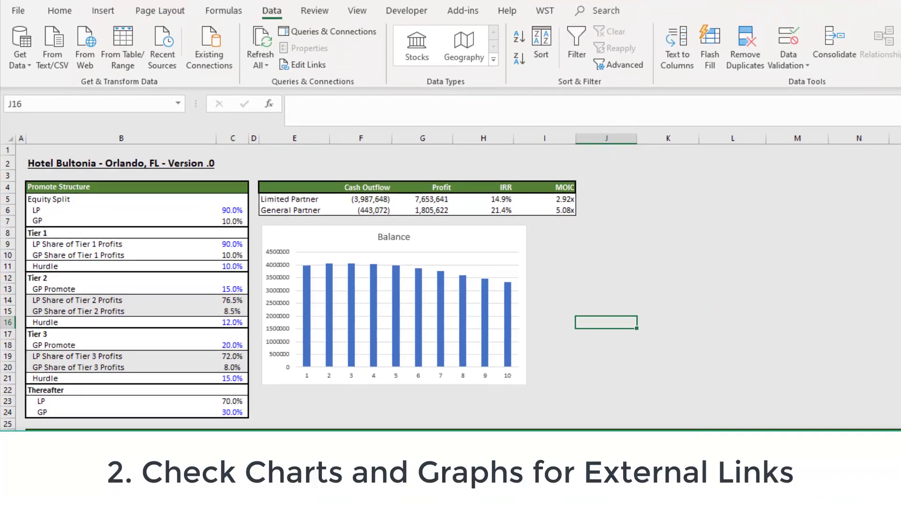
left_click(428, 246)
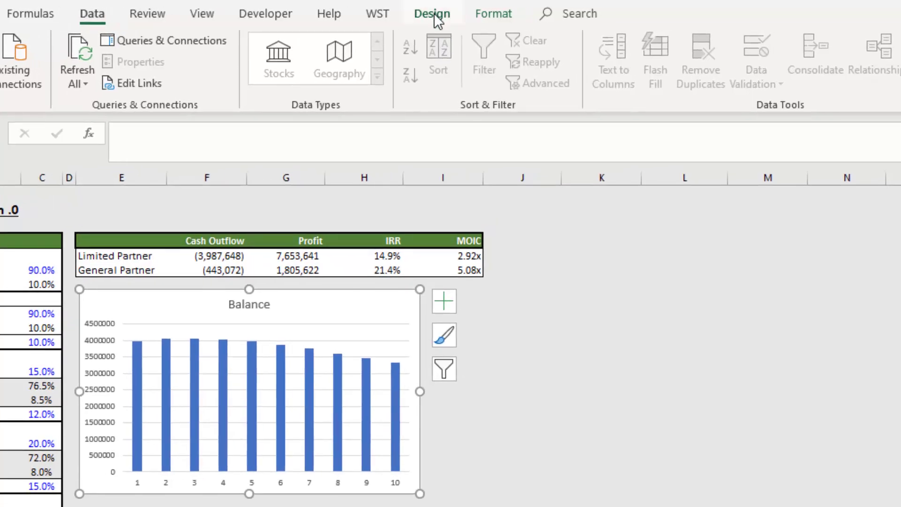
left_click(434, 13)
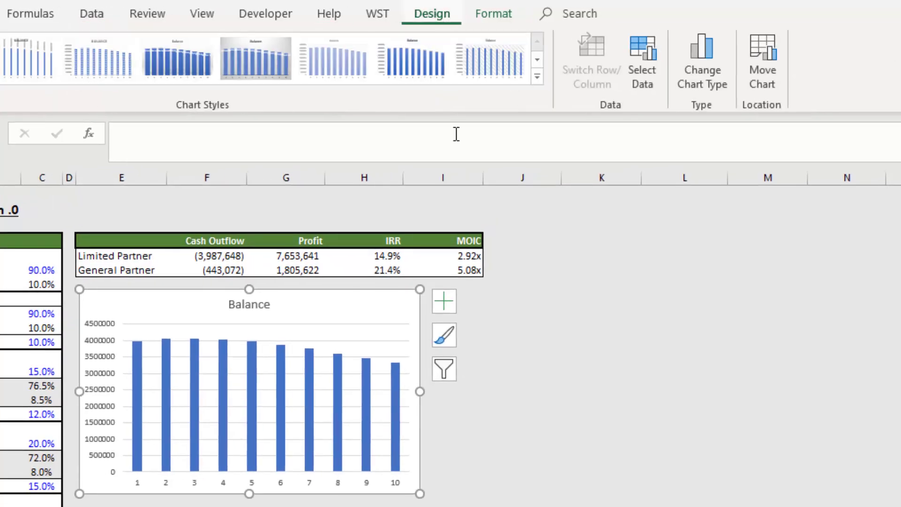
left_click(637, 72)
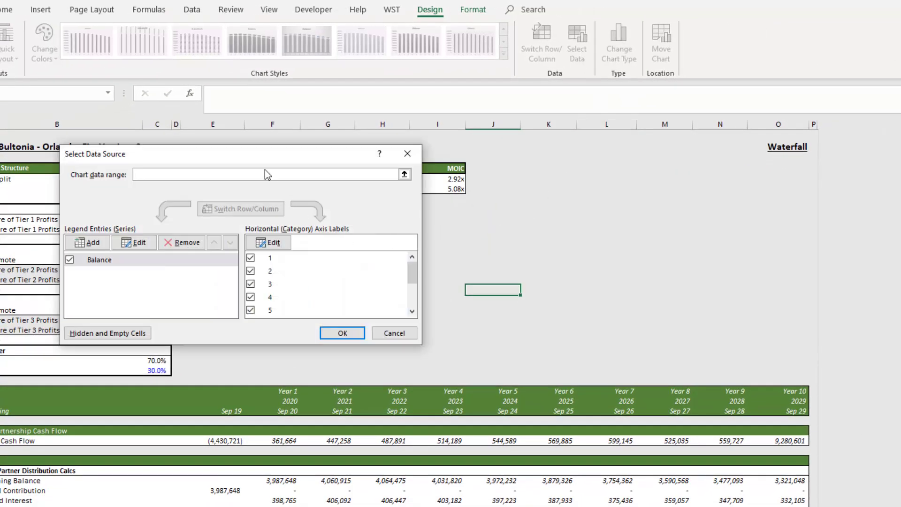
left_click_drag(262, 163, 670, 140)
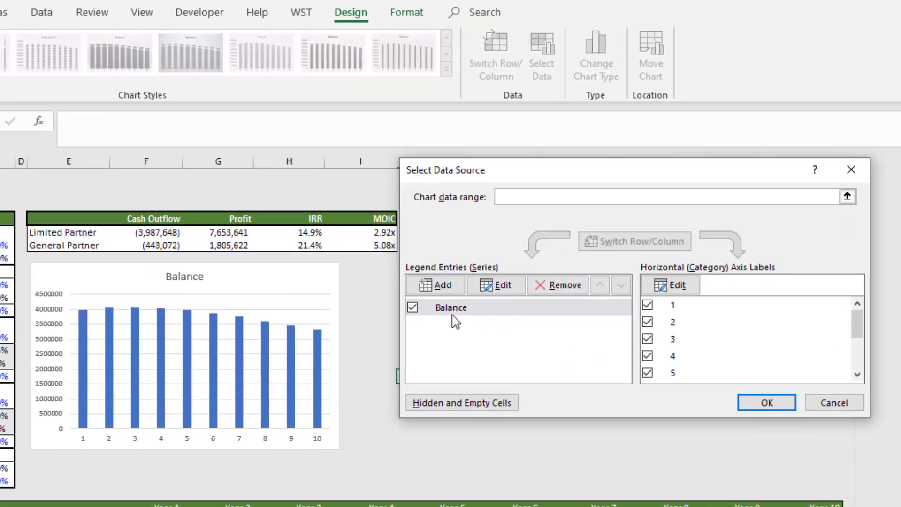
left_click(454, 315)
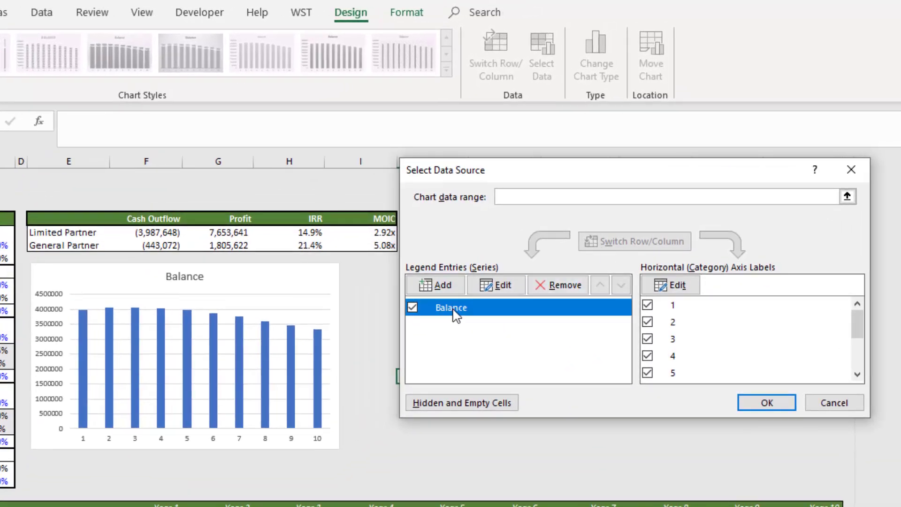
left_click(496, 286)
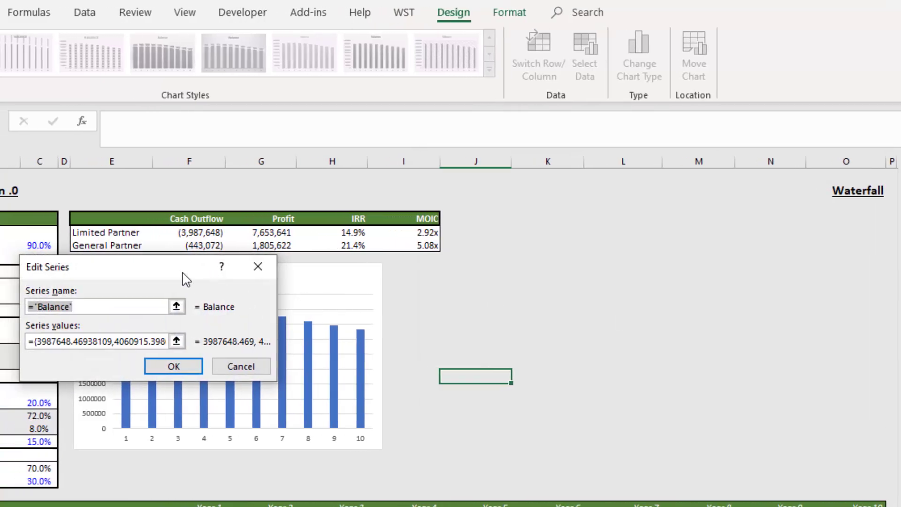
left_click_drag(183, 279, 486, 239)
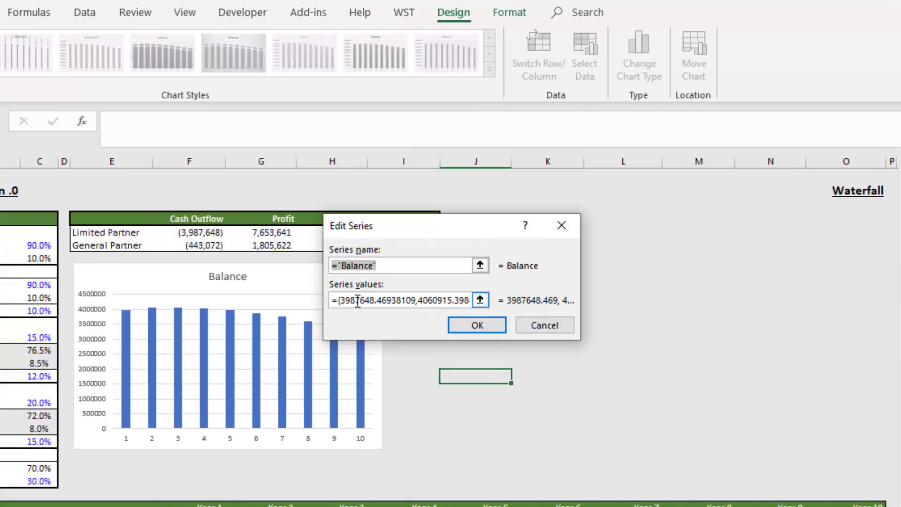
left_click_drag(358, 301, 484, 304)
left_click(398, 301)
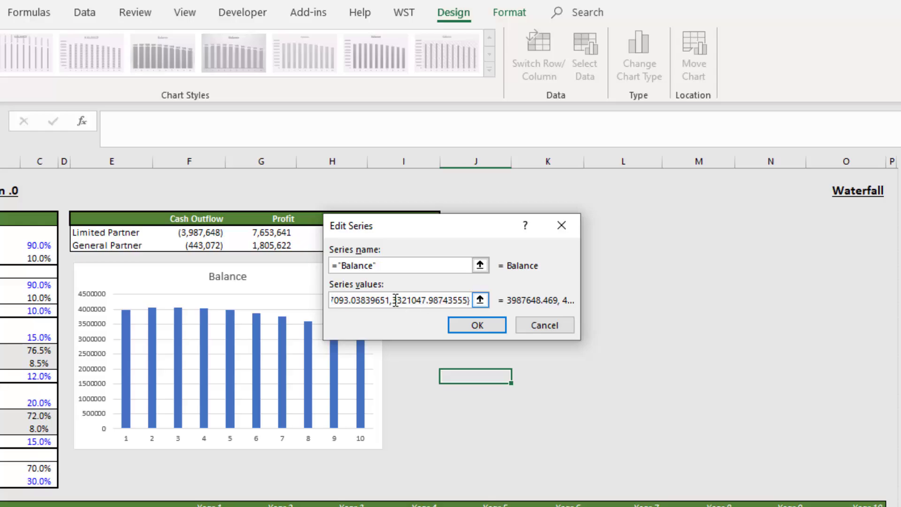
key("Left")
key("Left")
key("Left")
left_click(477, 325)
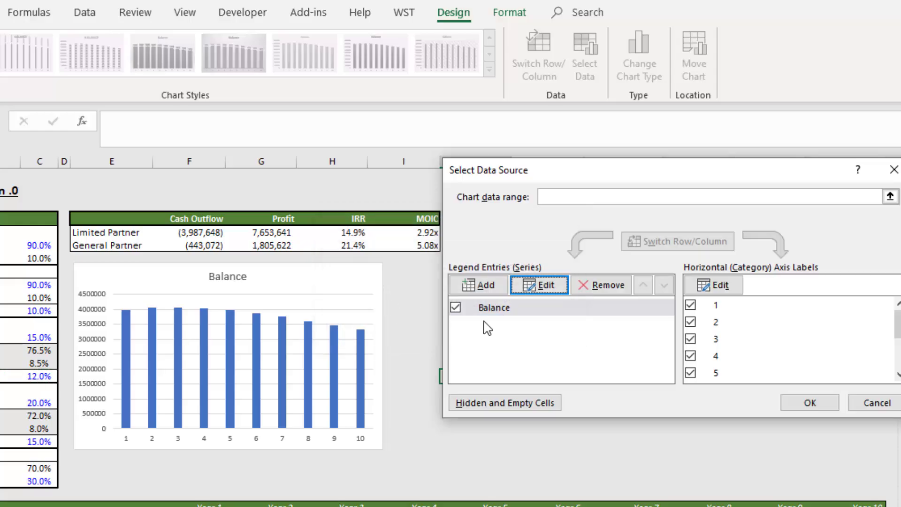
left_click(494, 310)
left_click(536, 291)
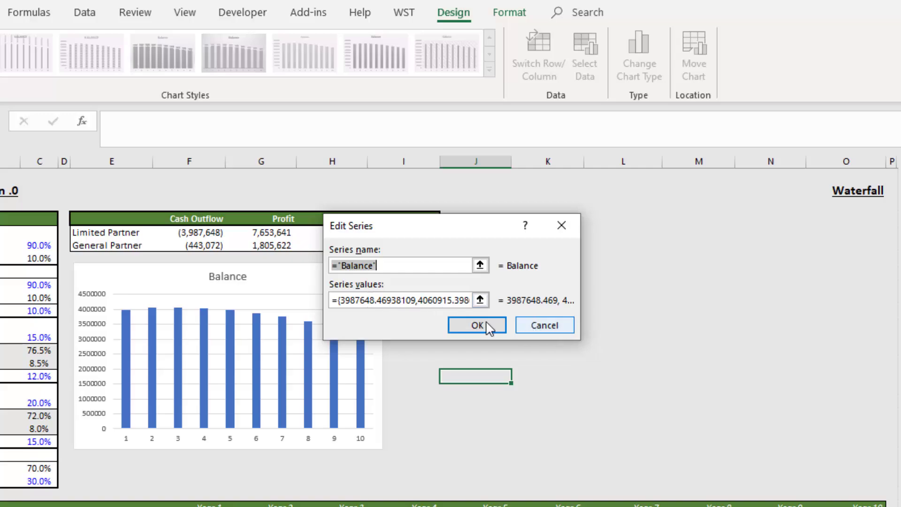
left_click(470, 325)
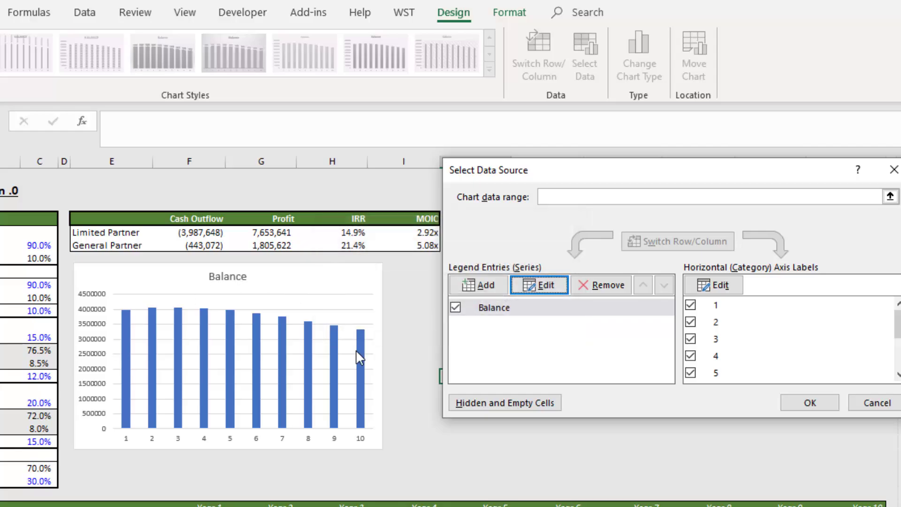
left_click(866, 404)
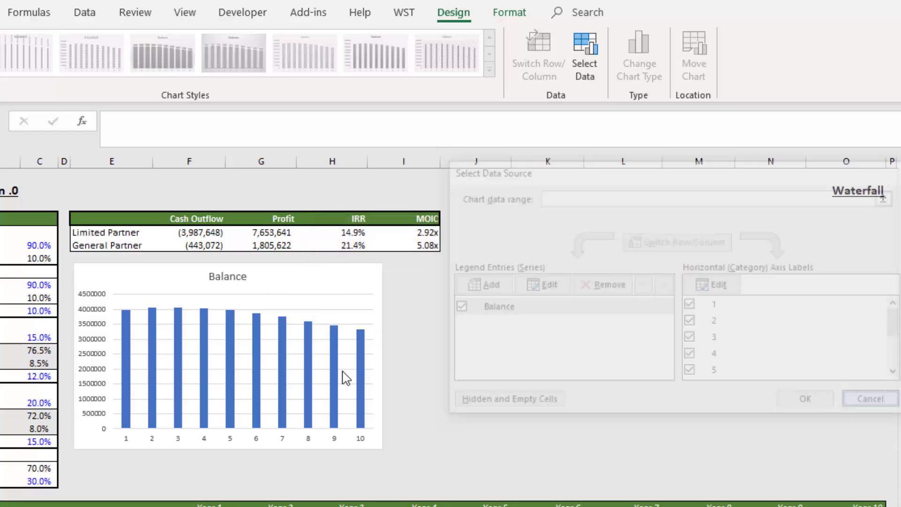
Delete the Balance chart and bring up the Formulas ribbon.
key("Delete")
left_click(315, 282)
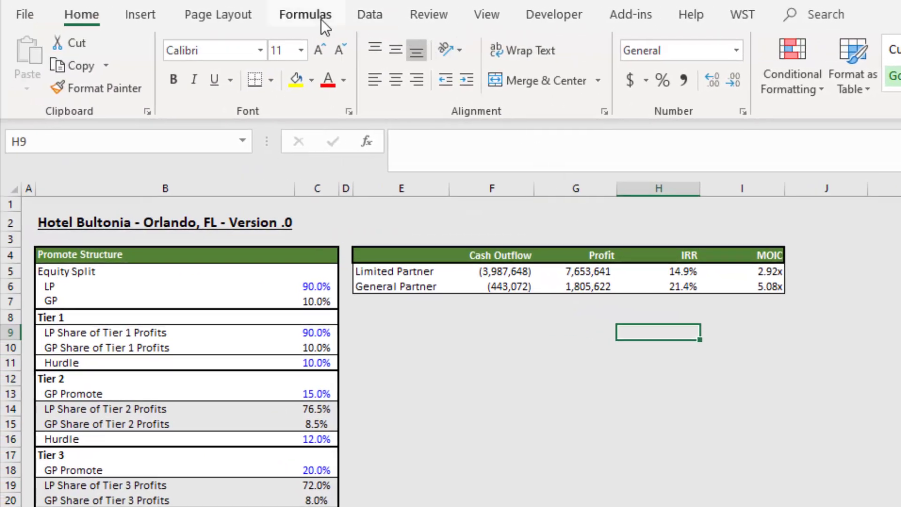
left_click(319, 18)
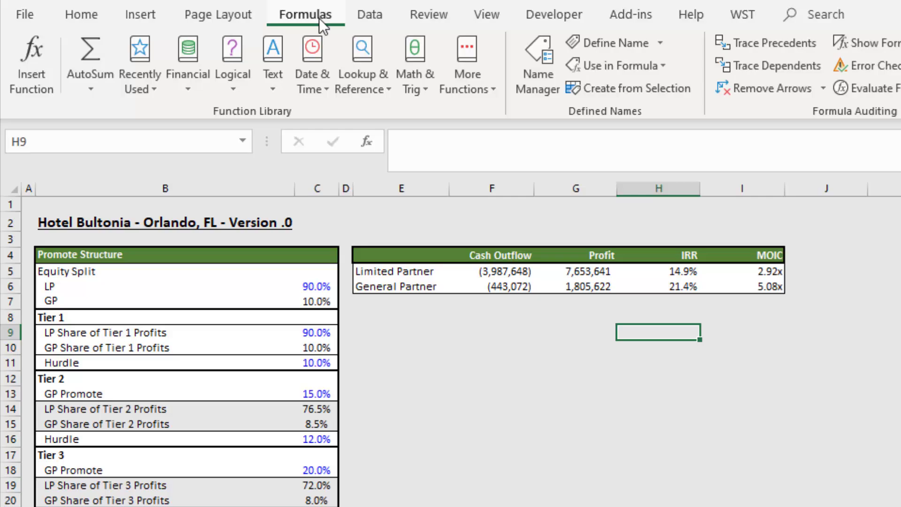
In Name Manager, enlarge the dialog and columns, select all four linked names and delete them.
left_click(540, 75)
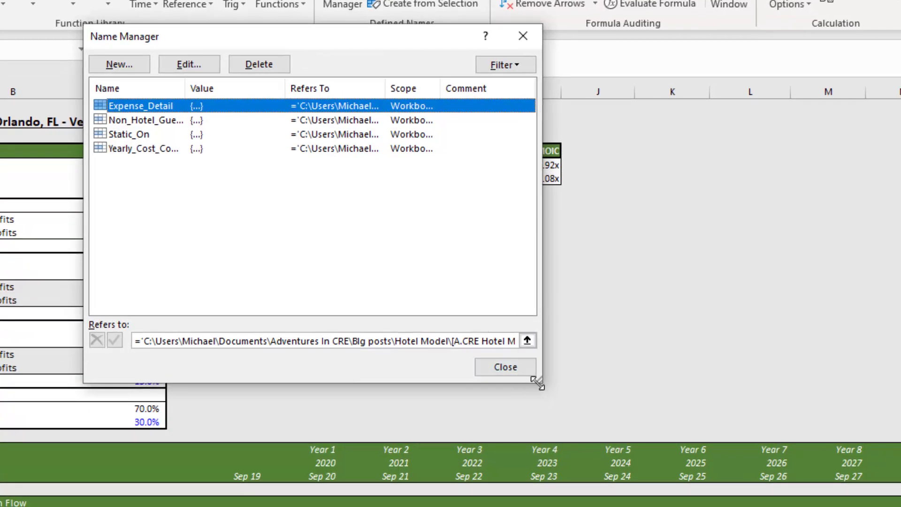
left_click_drag(742, 506, 801, 506)
left_click_drag(718, 458, 795, 490)
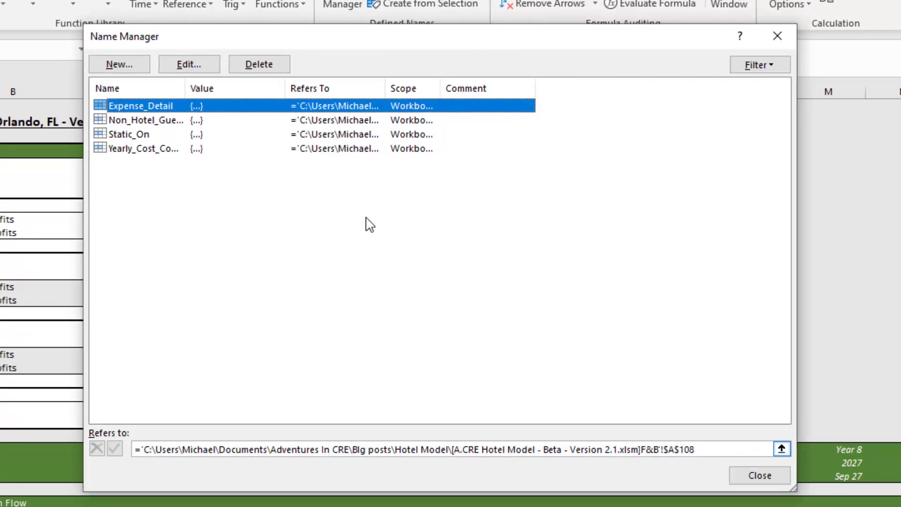
left_click_drag(189, 90, 321, 90)
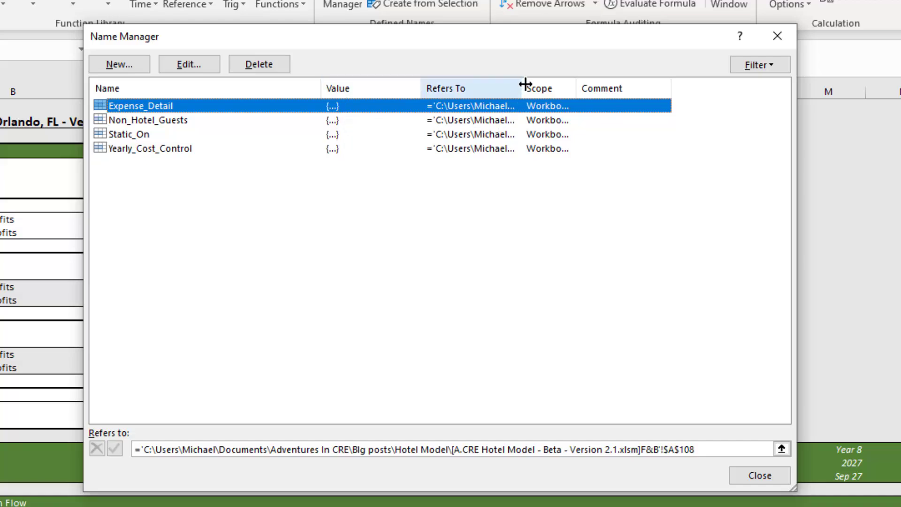
left_click_drag(522, 88, 766, 89)
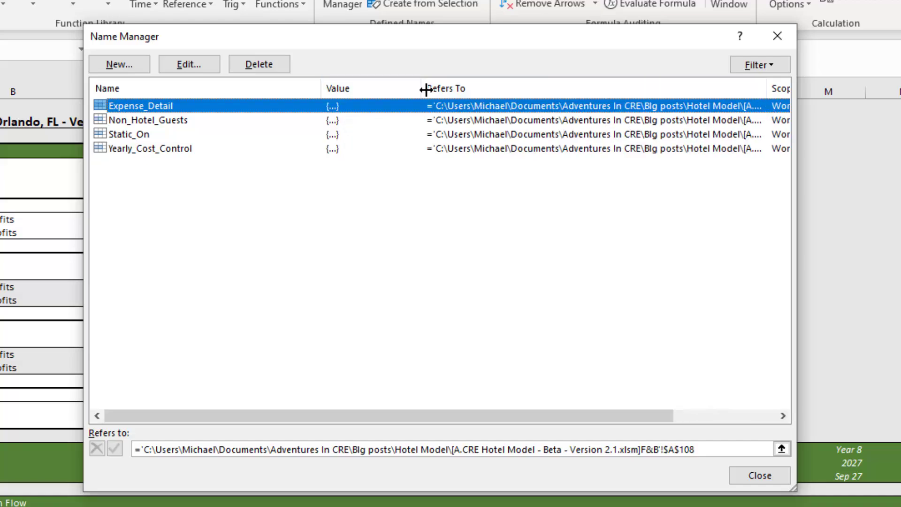
left_click_drag(422, 87, 380, 88)
left_click_drag(323, 88, 239, 88)
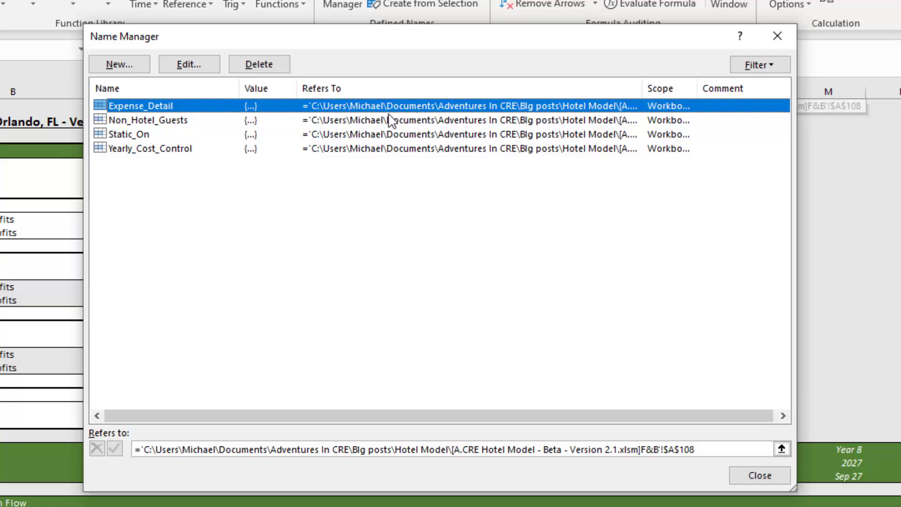
left_click(335, 153, "shift")
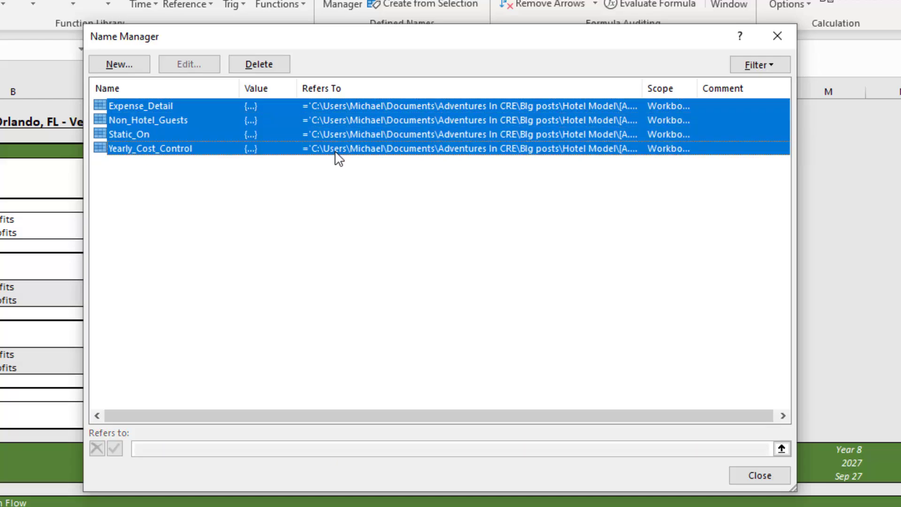
left_click(260, 65)
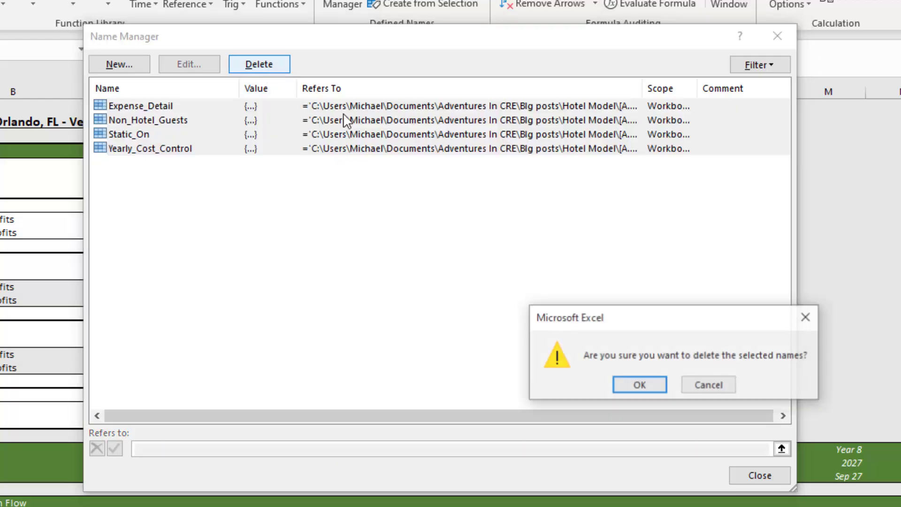
Confirm deleting the four names, then break the remaining Hotel Model beta link in Edit Links.
left_click(634, 384)
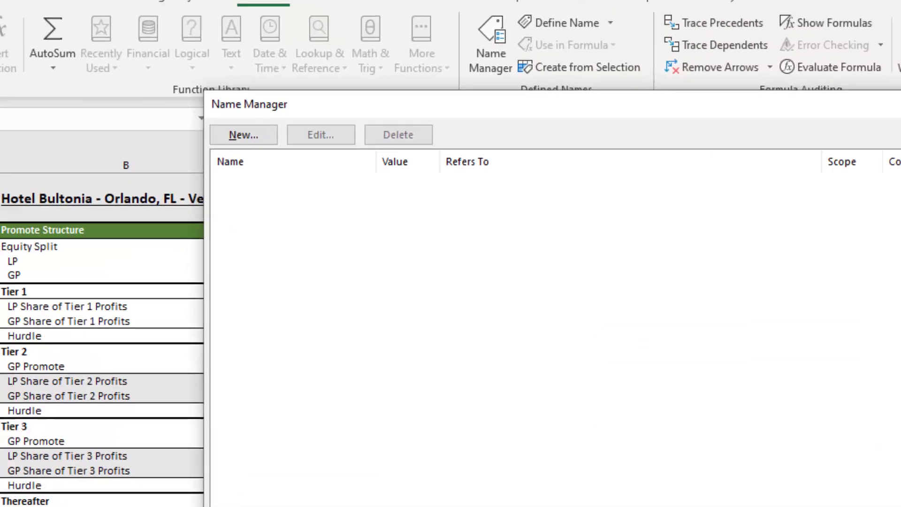
left_click(761, 477)
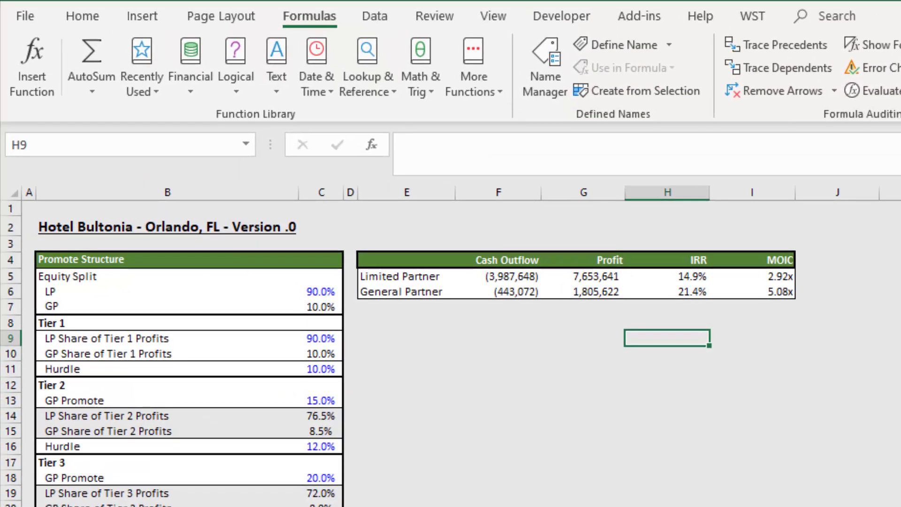
left_click(374, 15)
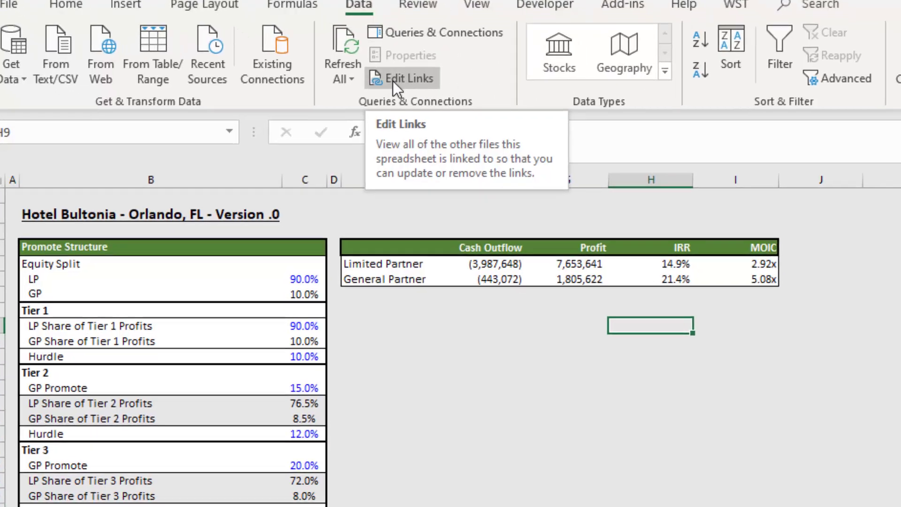
left_click(410, 94)
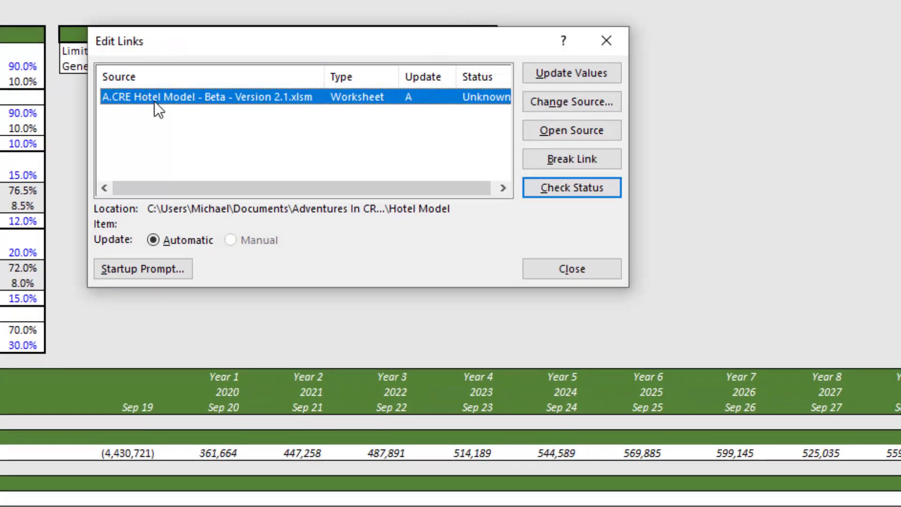
left_click(550, 162)
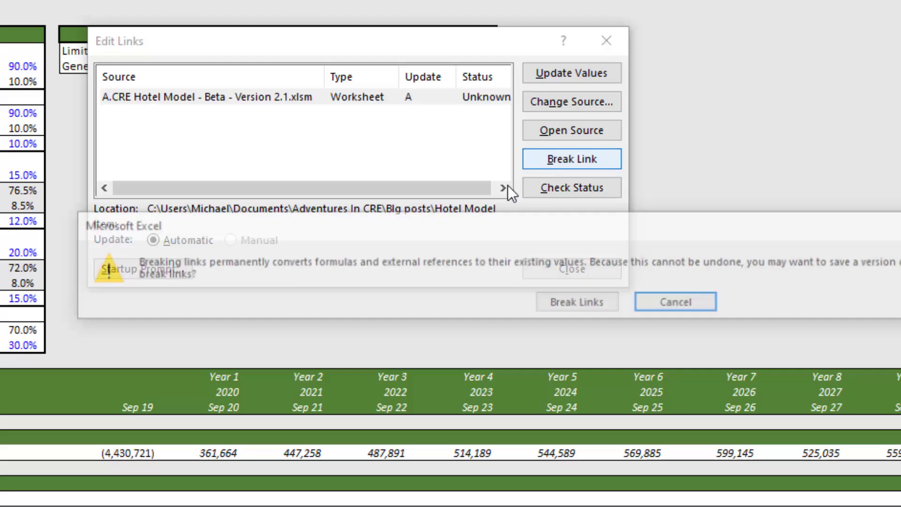
left_click(574, 302)
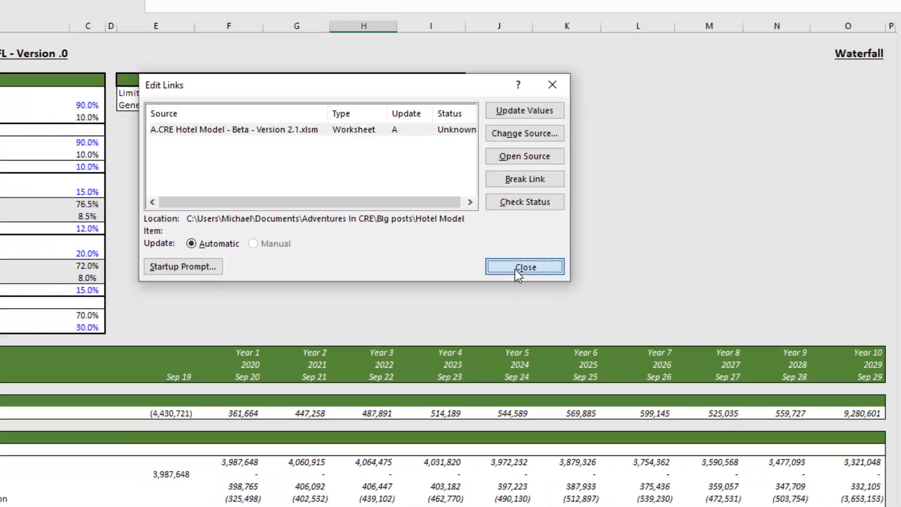
left_click(561, 271)
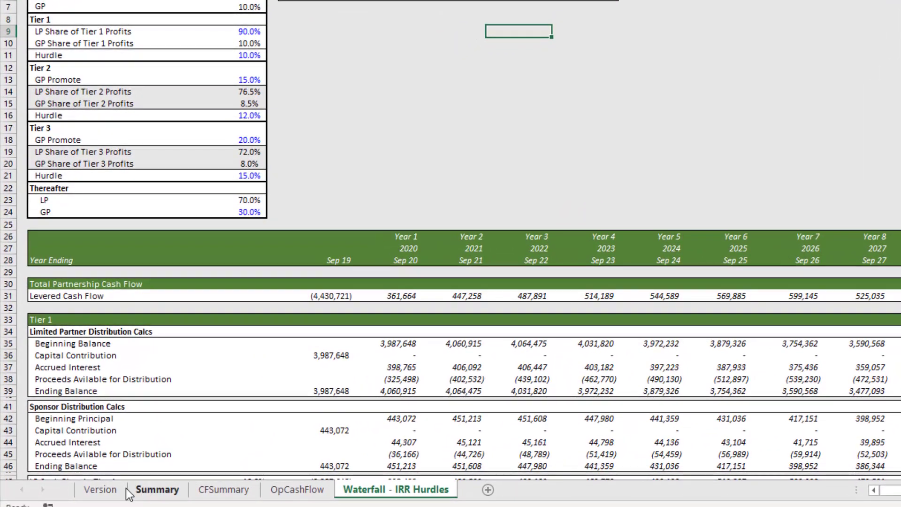
On the Version sheet, select all cells and open Conditional Formatting Manage Rules.
left_click(123, 493)
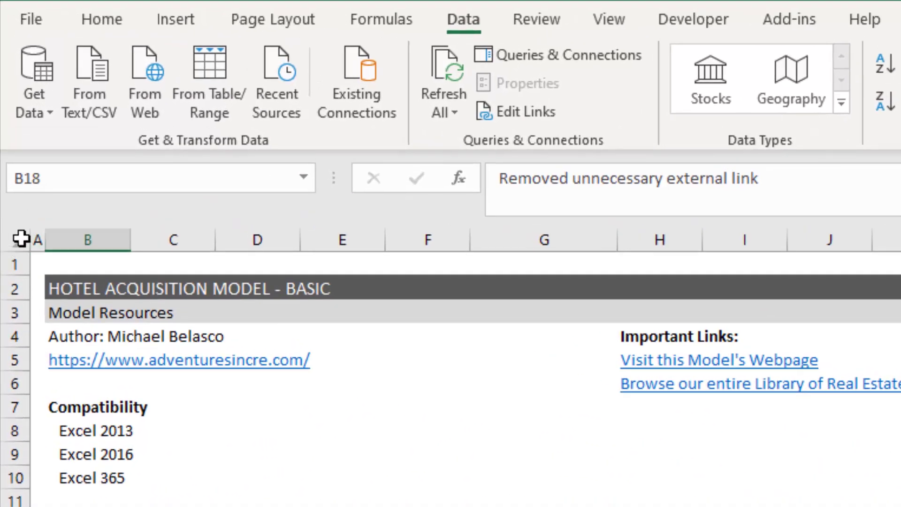
left_click(20, 238)
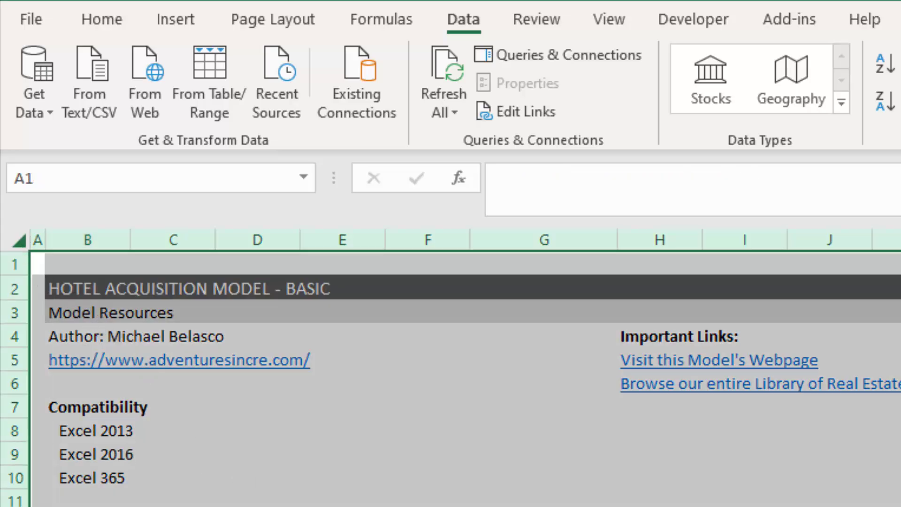
left_click(114, 16)
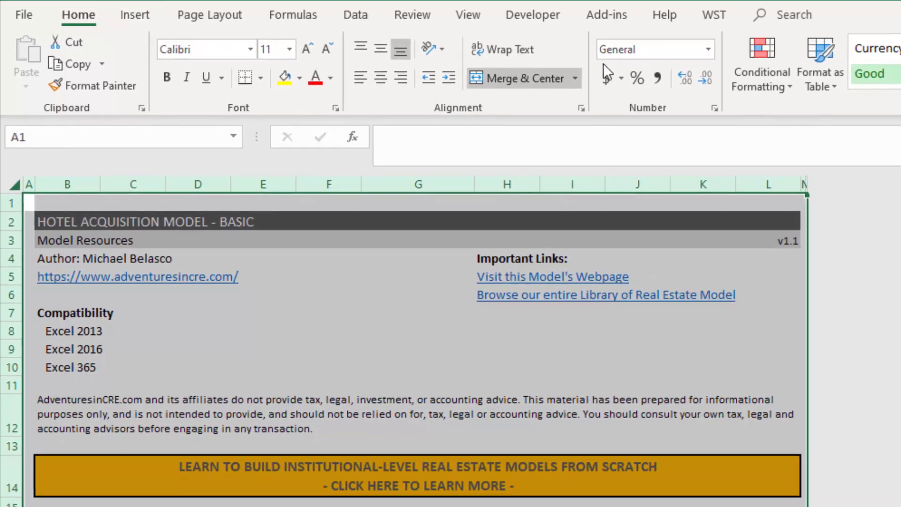
left_click(762, 75)
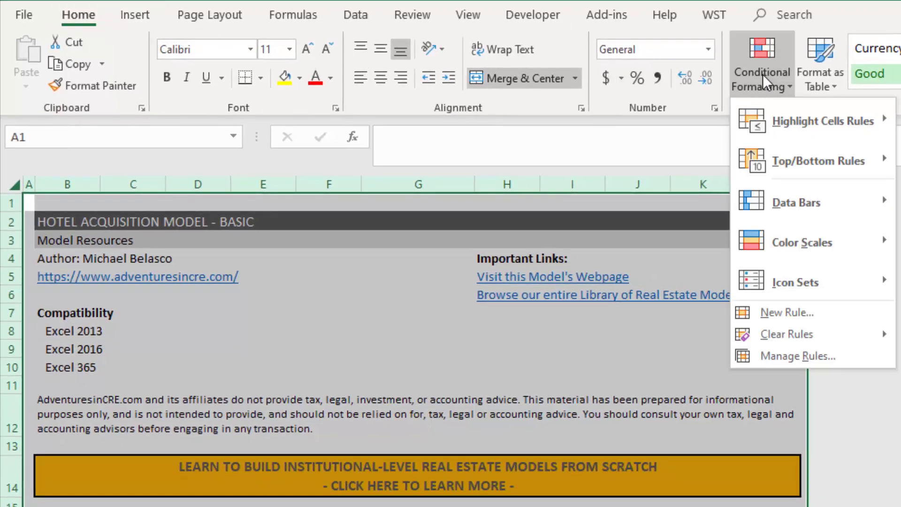
left_click(799, 355)
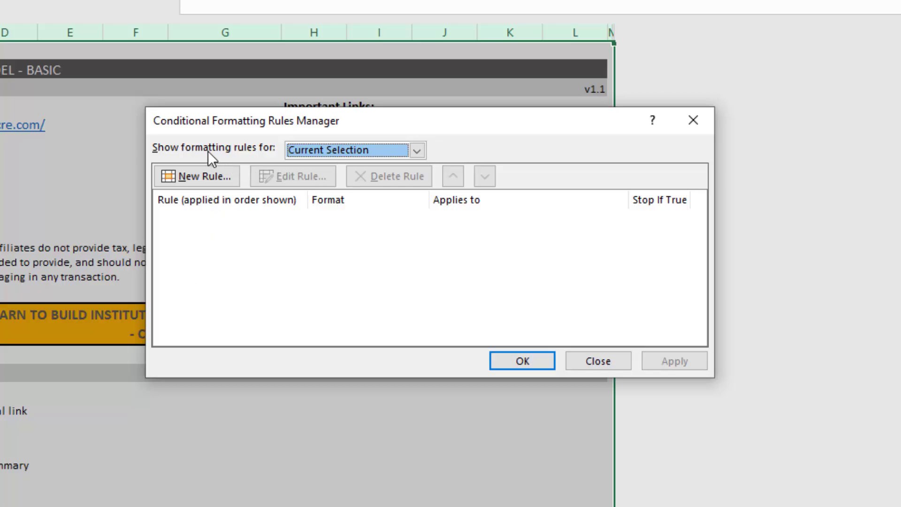
Show the conditional formatting rules for the Summary sheet.
left_click(417, 151)
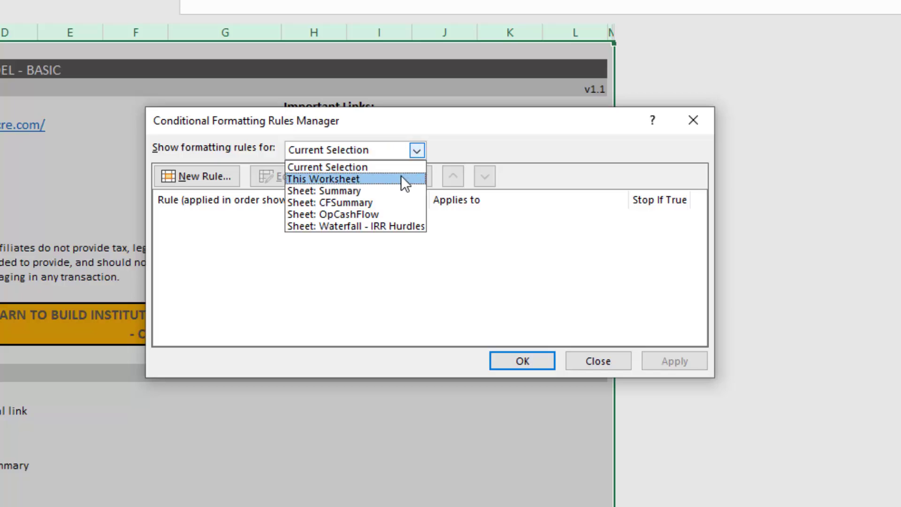
left_click(378, 189)
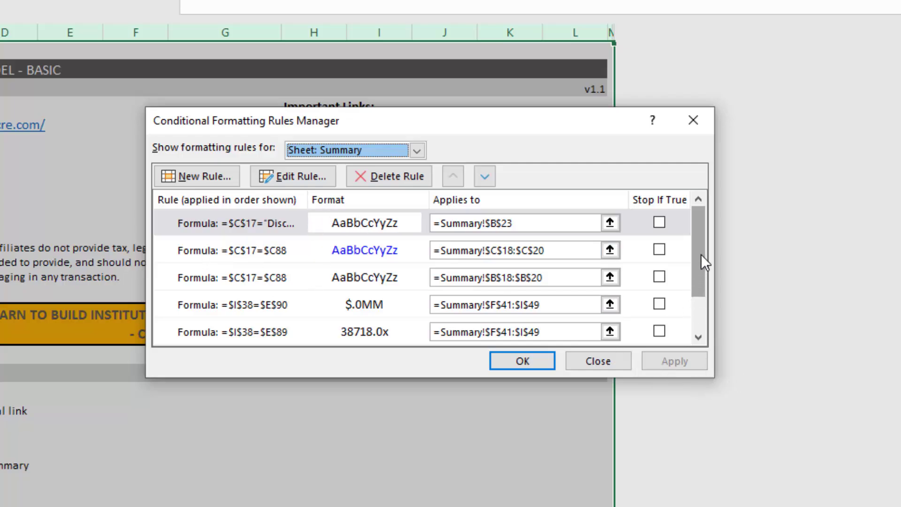
left_click_drag(700, 254, 666, 237)
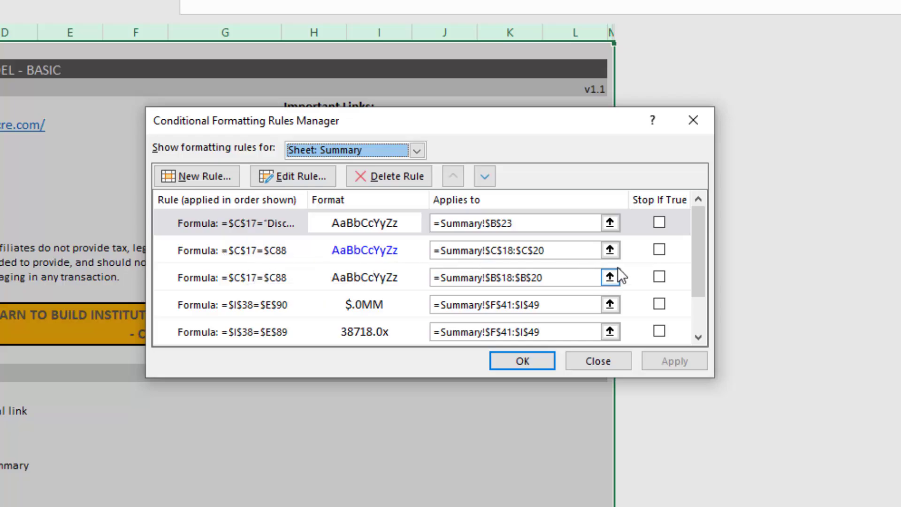
left_click_drag(697, 255, 675, 292)
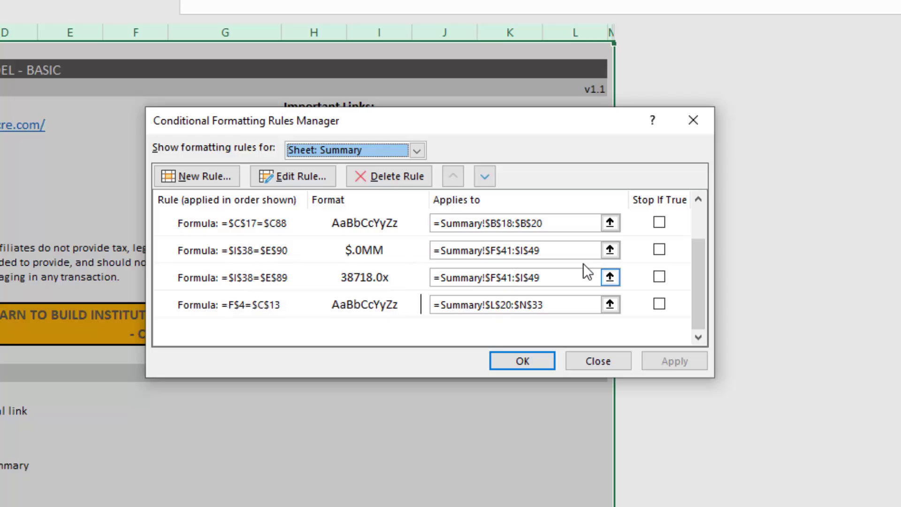
left_click_drag(697, 270, 673, 212)
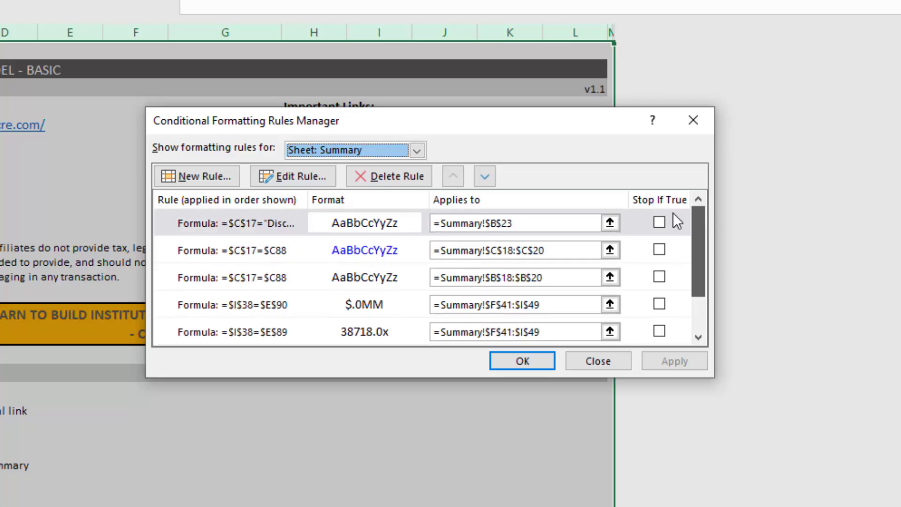
Check the $C$17="Discount Rate" formula, then delete that rule applied to $B$23.
left_click(229, 223)
left_click(294, 179)
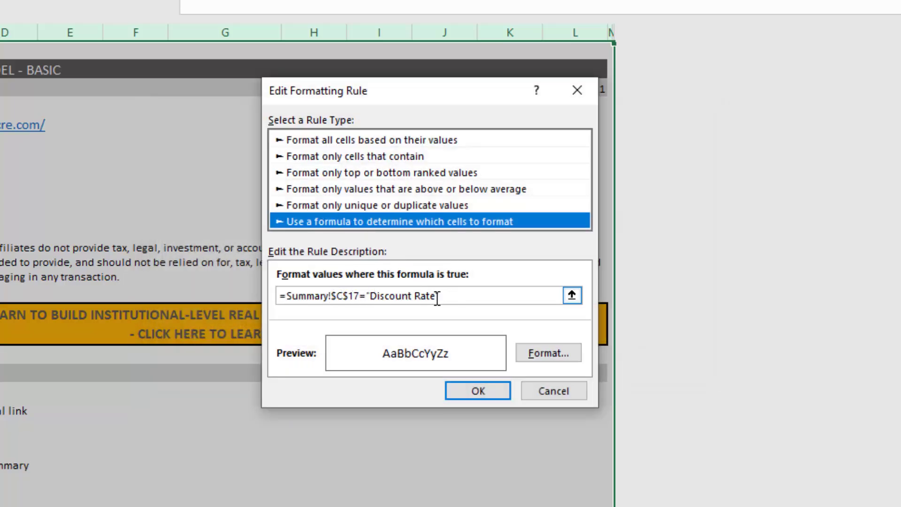
left_click_drag(435, 296, 372, 297)
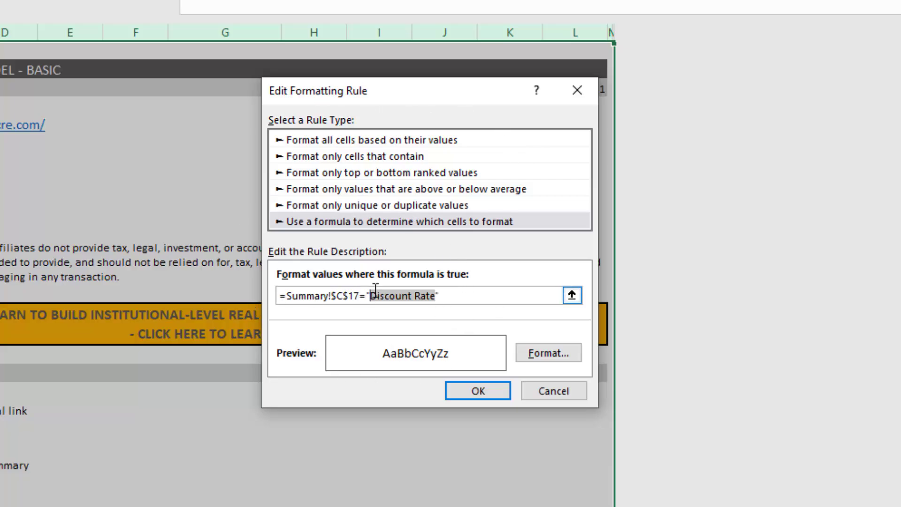
key("Return")
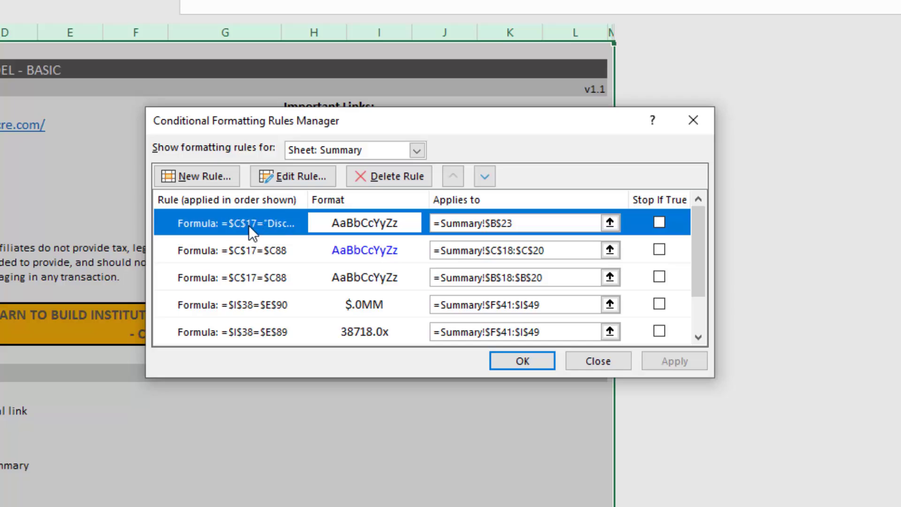
left_click(384, 177)
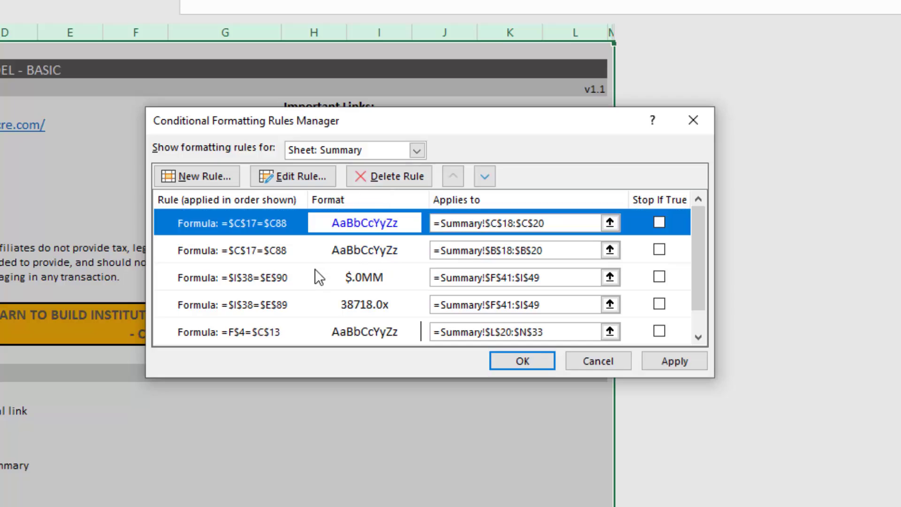
Show the CFSummary sheet's rules and inspect the D68:M68 rule's formula.
left_click(417, 150)
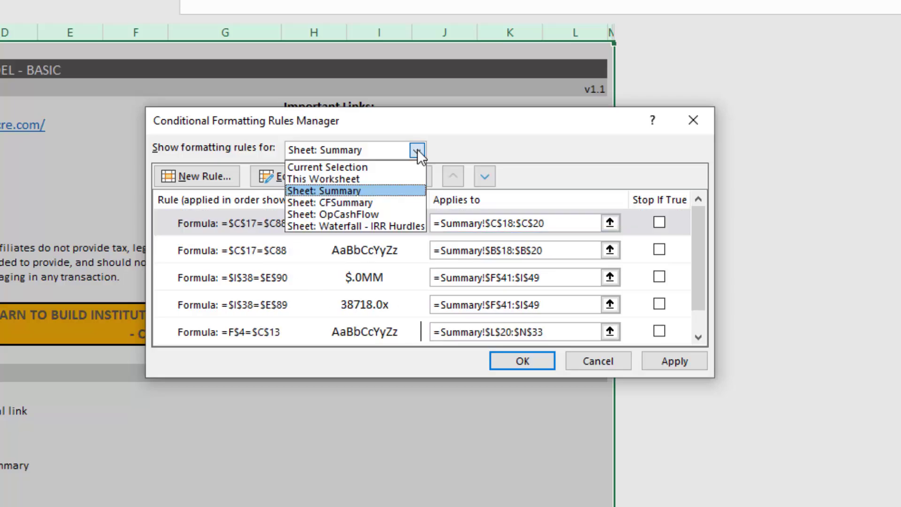
left_click(370, 202)
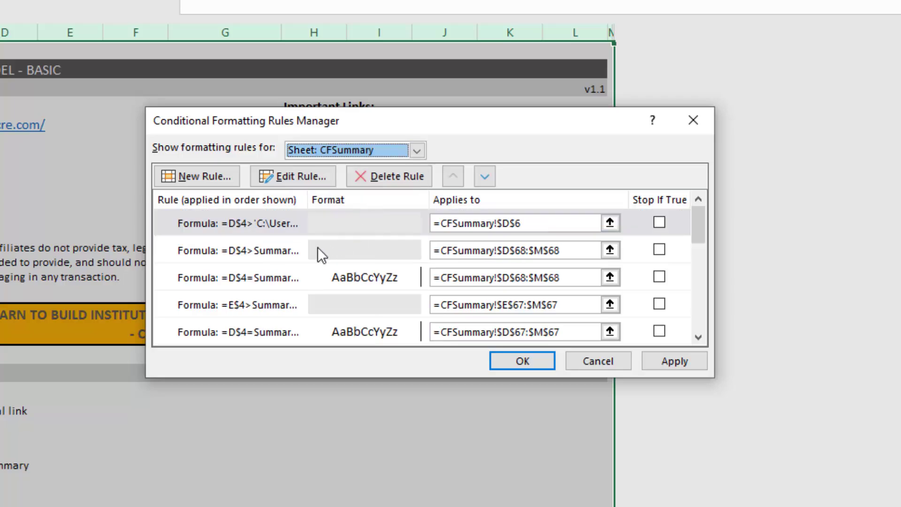
left_click(261, 249)
left_click(309, 177)
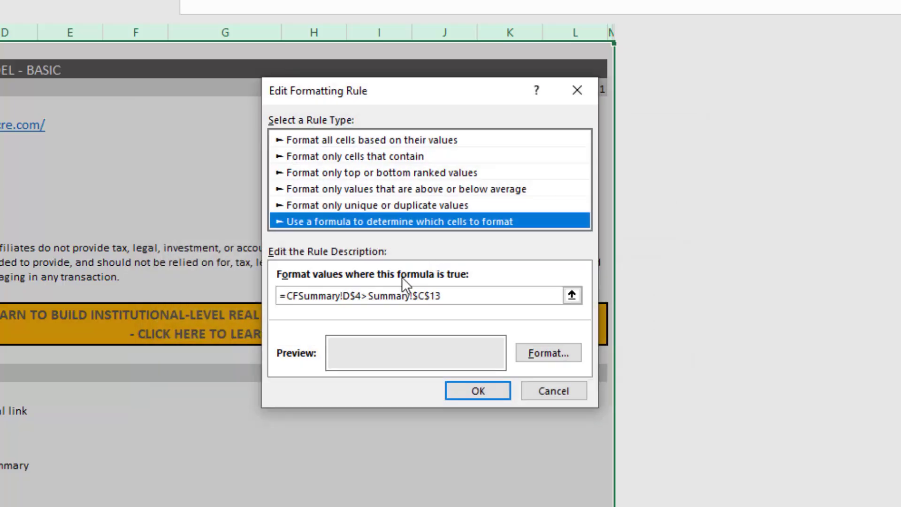
left_click(553, 392)
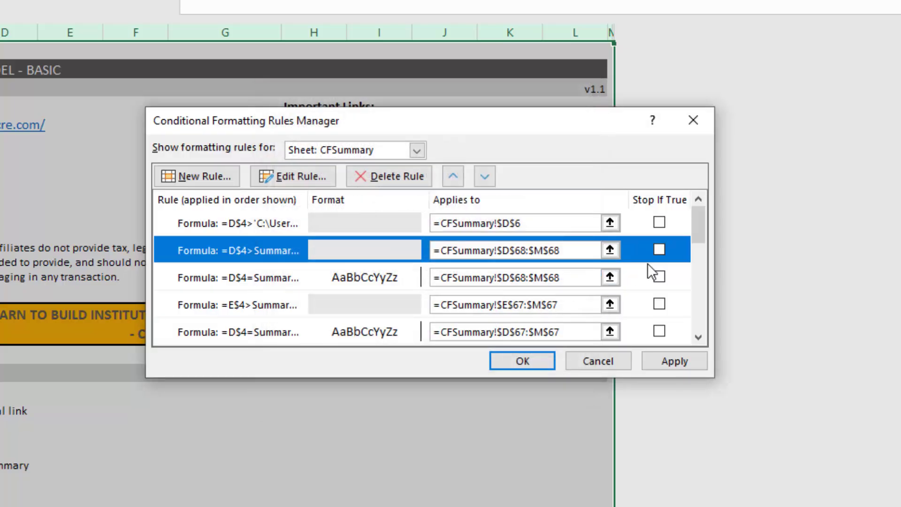
mouse_move(700, 233)
left_mouse_down()
mouse_move(706, 328)
mouse_move(690, 224)
left_mouse_up()
Inspect the $D$6 rule's external C:\Users file reference and delete that rule.
left_click(256, 223)
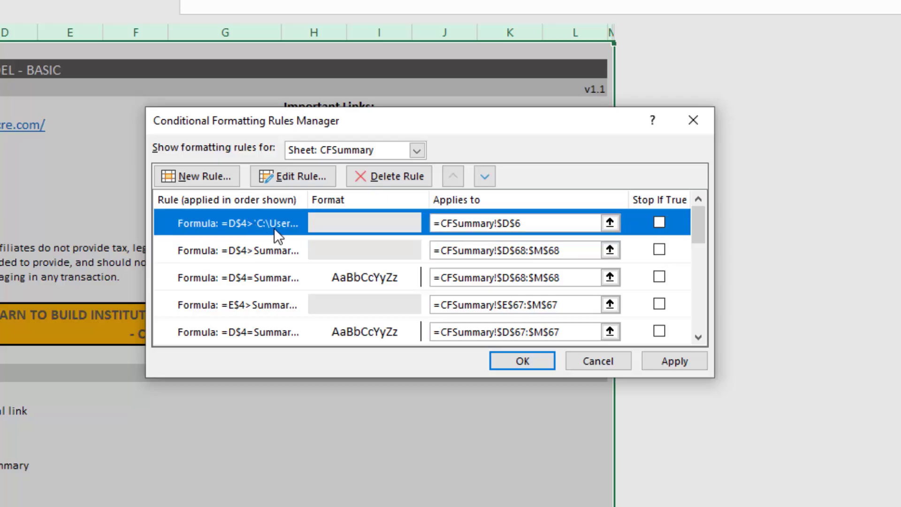
left_click(285, 183)
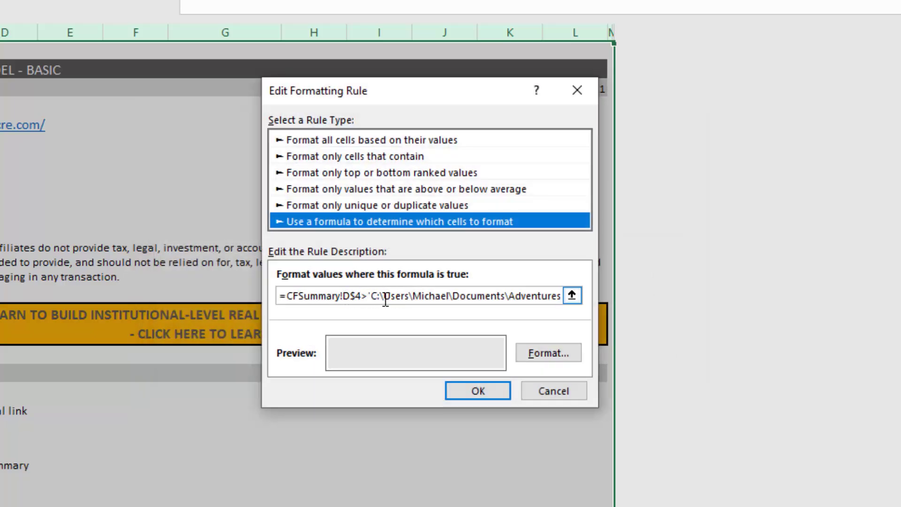
left_click_drag(374, 298, 623, 306)
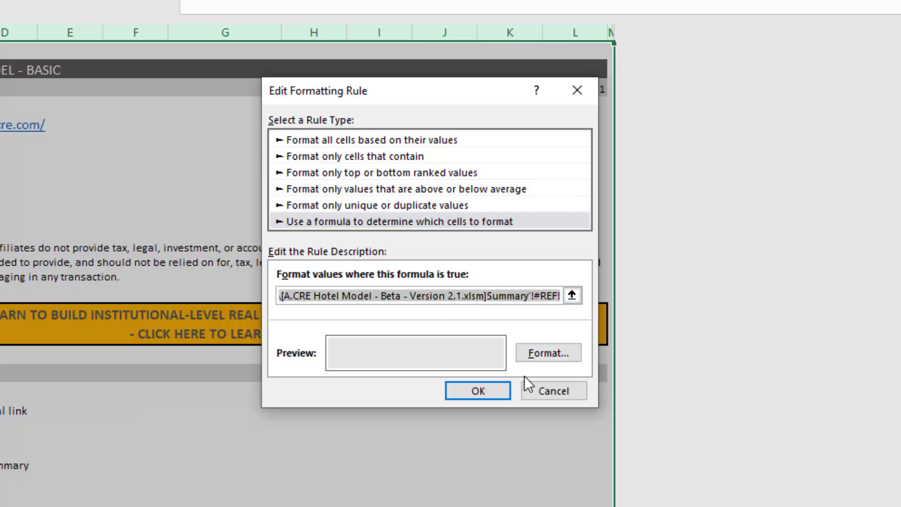
left_click(533, 388)
left_click(385, 177)
Inspect the next rule, confirming it references Summary!$C$13, without changing it.
mouse_move(691, 226)
left_mouse_down()
mouse_move(716, 324)
mouse_move(693, 221)
left_mouse_up()
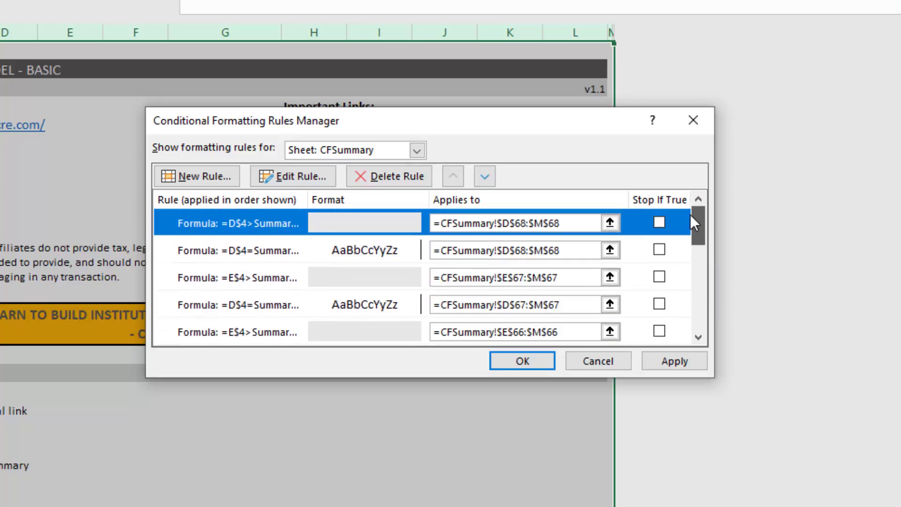
left_click(293, 177)
left_click_drag(458, 297, 367, 296)
left_click(545, 391)
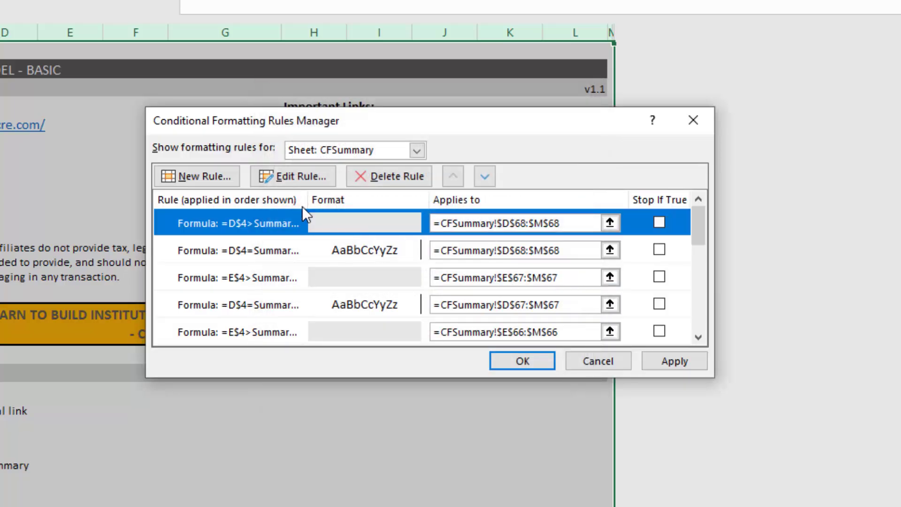
Show the OpCashFlow sheet's rules and inspect the $L77 rule's Static formula.
left_click(417, 151)
left_click(378, 211)
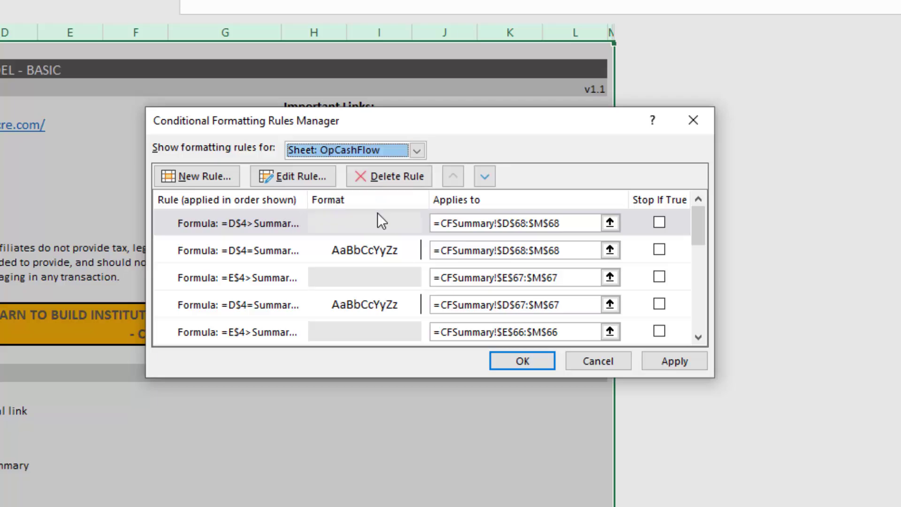
left_click(278, 224)
left_click(292, 177)
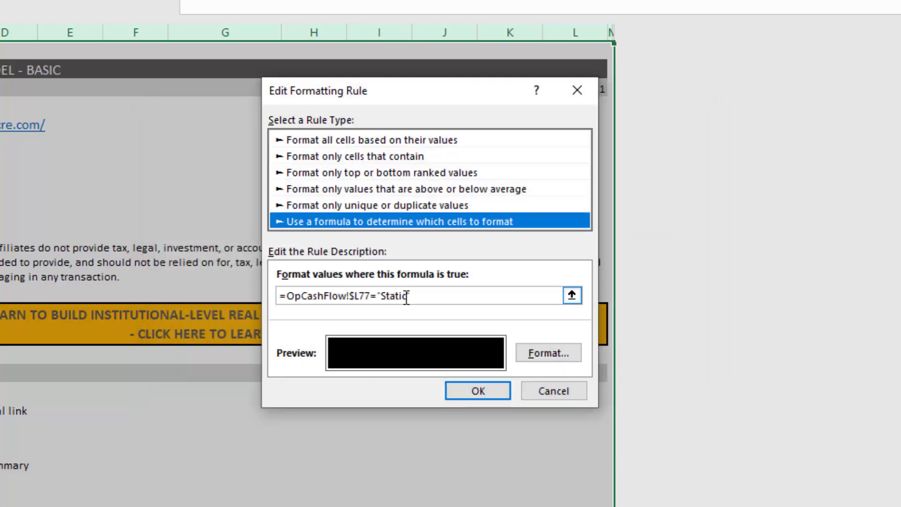
left_click_drag(406, 296, 385, 308)
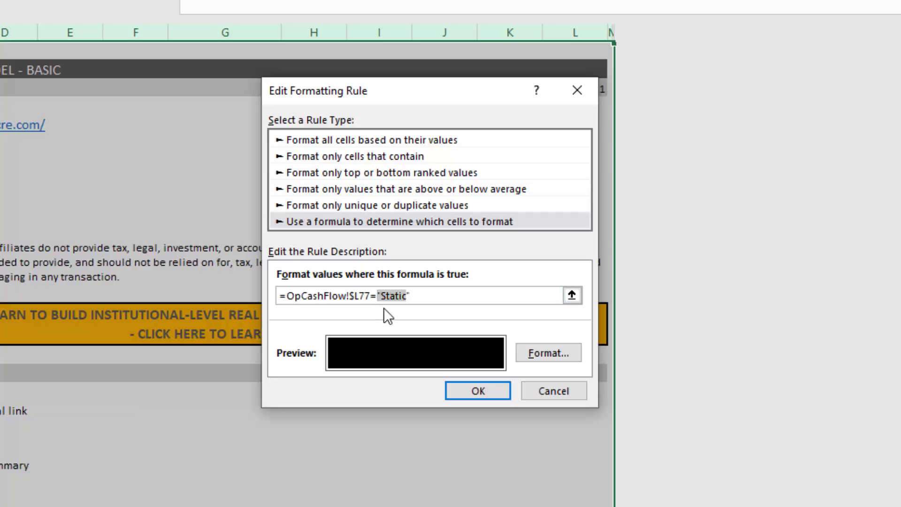
left_click(545, 390)
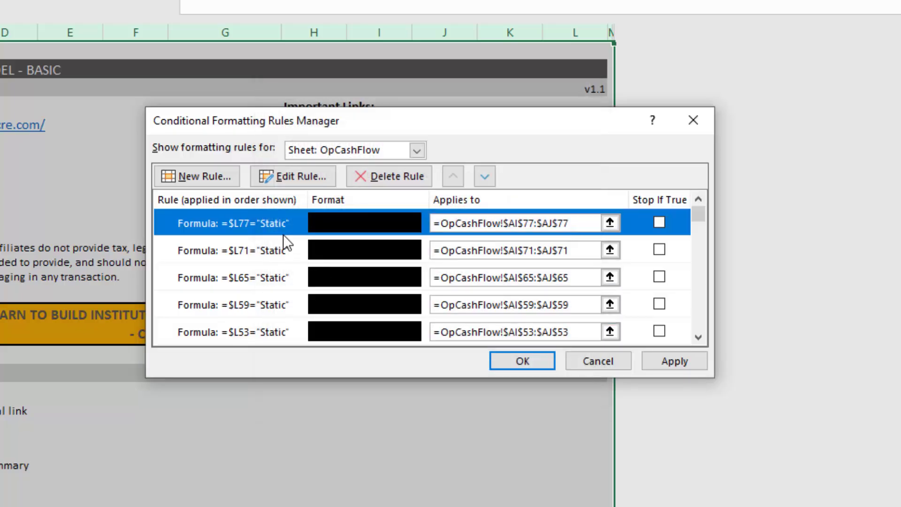
Inspect the $M26 custom rule's formula near the end of the list.
left_click_drag(698, 217, 702, 331)
left_click(235, 277)
left_click(295, 183)
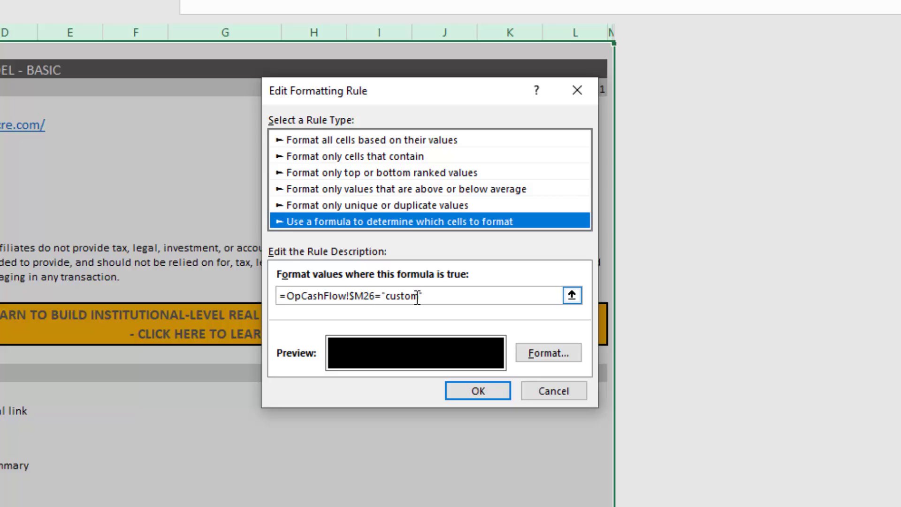
left_click_drag(416, 297, 388, 298)
left_click(530, 390)
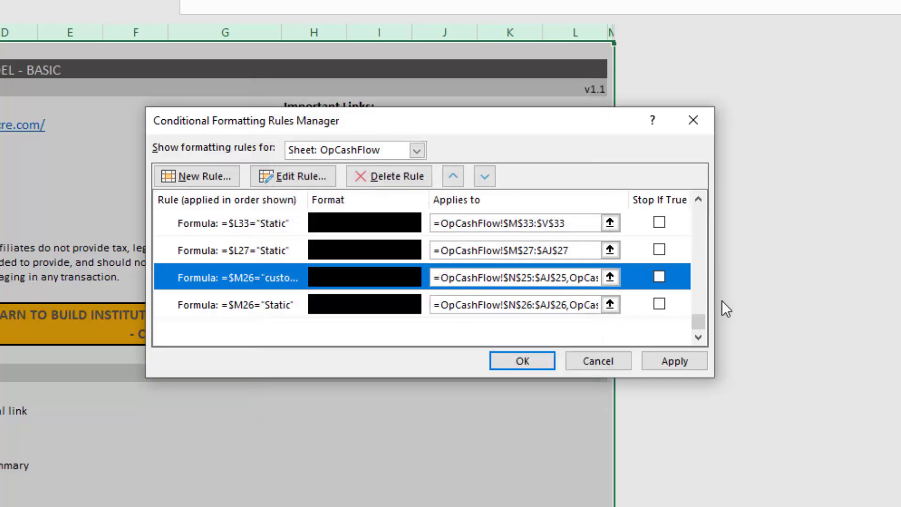
Browse the OpCashFlow rules ($M26, $L27, $L33) and select the first row-77 rule.
left_click_drag(695, 323, 690, 210)
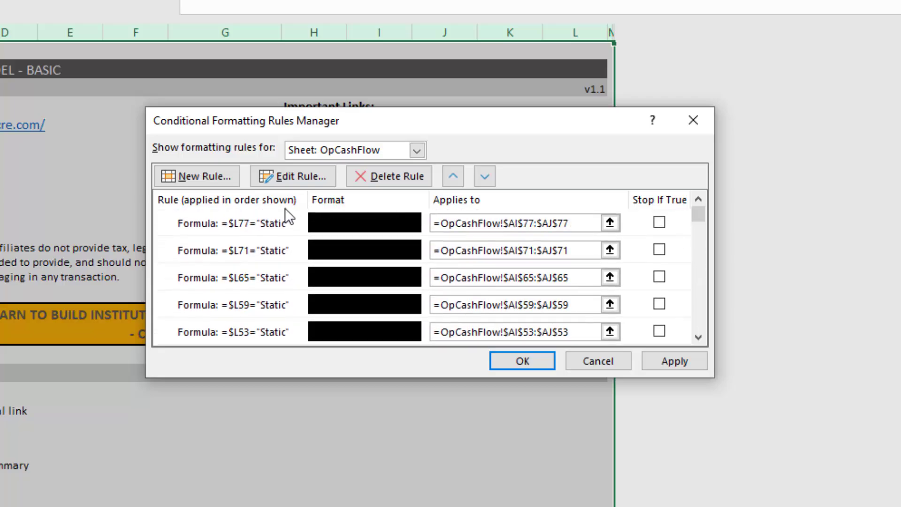
left_click(275, 224)
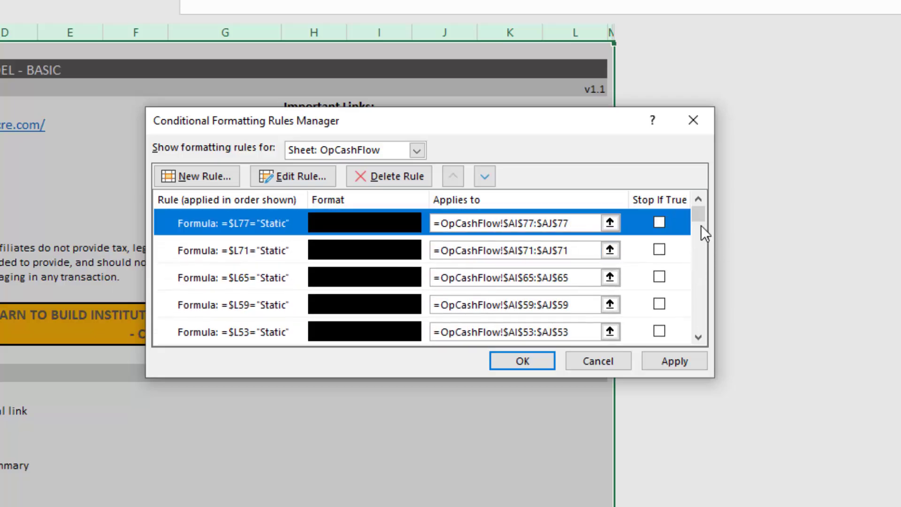
left_click_drag(700, 225, 700, 332)
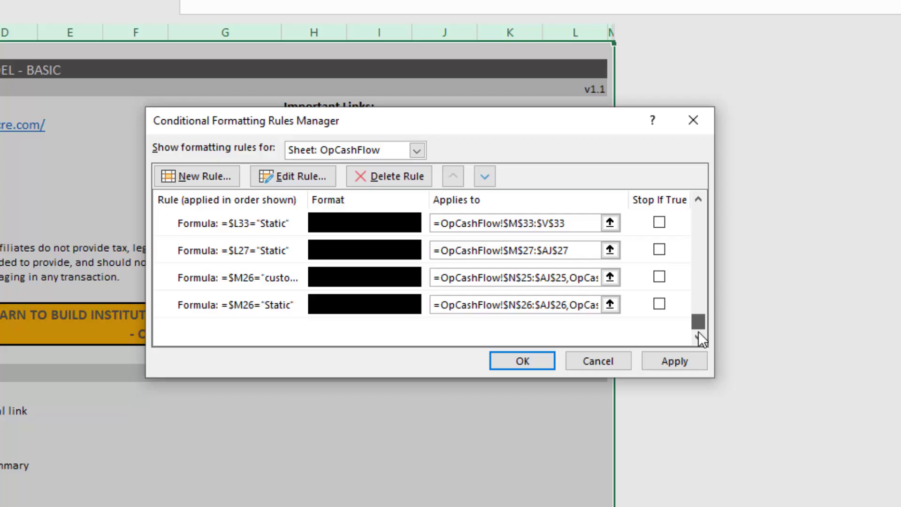
left_click(263, 306)
left_click(273, 268)
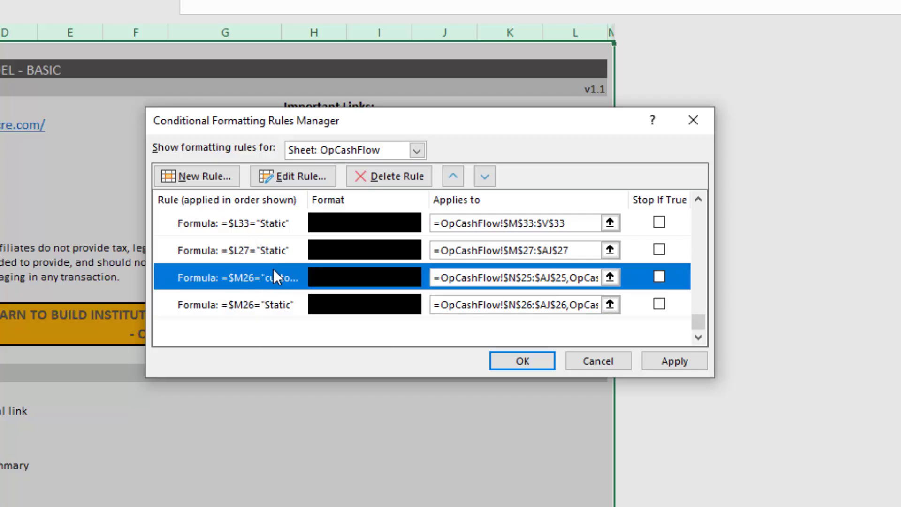
left_click(271, 250)
left_click(270, 306)
left_click(268, 270)
left_click(271, 249)
left_click(270, 223)
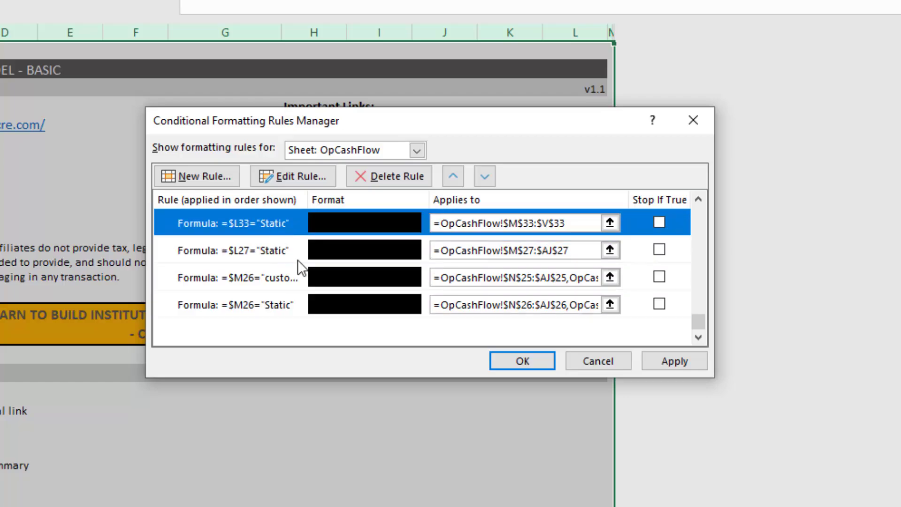
left_click_drag(699, 322, 691, 201)
left_click(268, 217)
Delete every OpCashFlow rule from the top, starting with $L77 and $L71, until none remain.
left_click(375, 179)
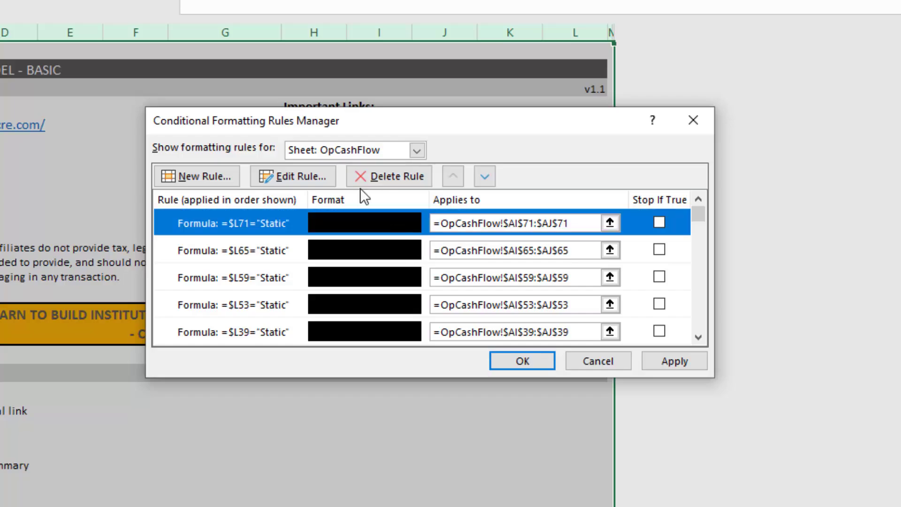
left_click(377, 176)
left_click(377, 176)
left_click(378, 176)
left_click(378, 176)
left_click(378, 176)
left_click(377, 176)
left_click(377, 176)
left_click(378, 176)
left_click(377, 176)
left_click(378, 176)
left_click(378, 176)
left_click(377, 176)
left_click(378, 176)
left_click(377, 176)
left_click(377, 176)
left_click(378, 176)
left_click(378, 176)
left_click(378, 177)
left_click(377, 177)
left_click(378, 177)
left_click(377, 177)
left_click(378, 177)
left_click(378, 177)
left_click(377, 177)
left_click(378, 177)
left_click(378, 178)
left_click(378, 178)
left_click(378, 178)
left_click(378, 177)
left_click(377, 178)
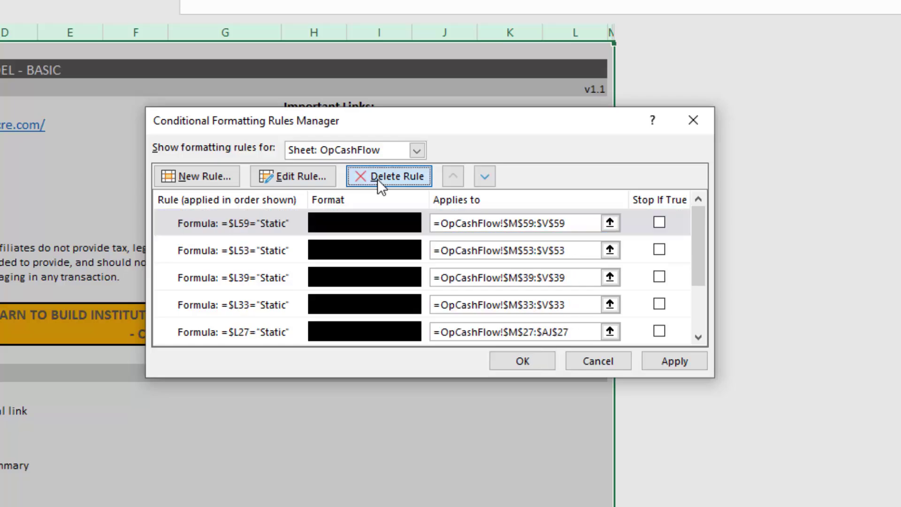
left_click(378, 177)
left_click(377, 178)
left_click(377, 177)
left_click(377, 178)
left_click(378, 177)
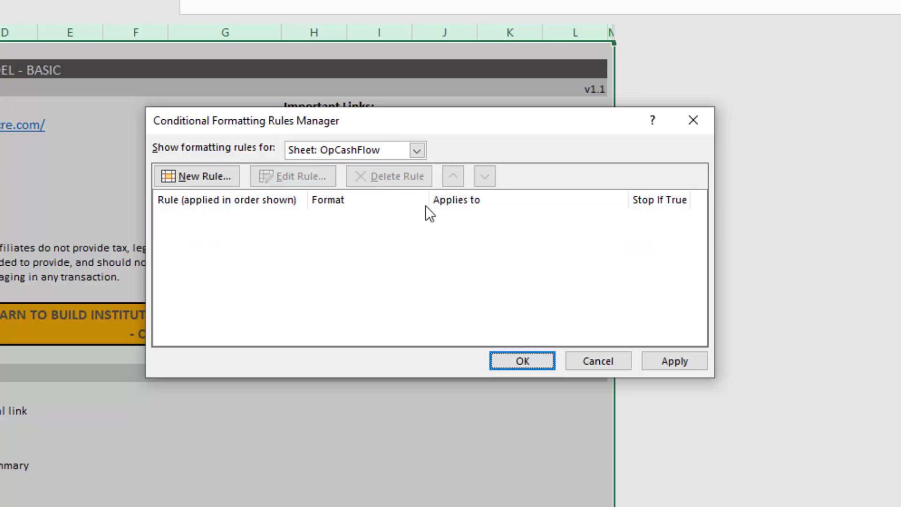
left_click(416, 151)
left_click(390, 227)
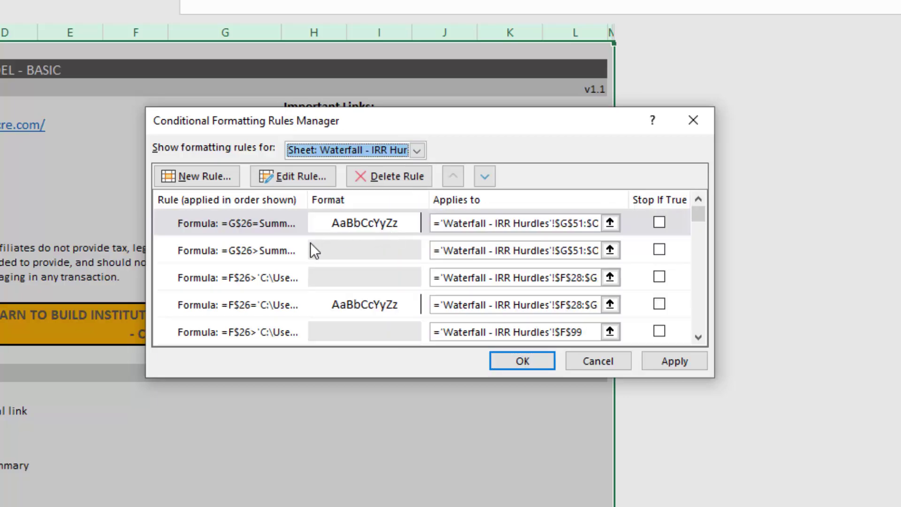
mouse_move(700, 224)
left_mouse_down()
mouse_move(700, 331)
mouse_move(693, 207)
left_mouse_up()
left_click(258, 221)
left_click(295, 179)
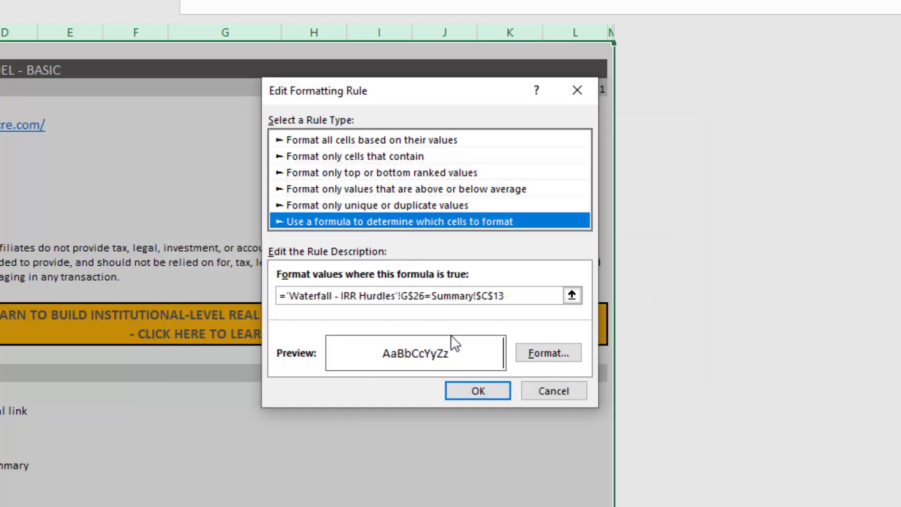
left_click(539, 392)
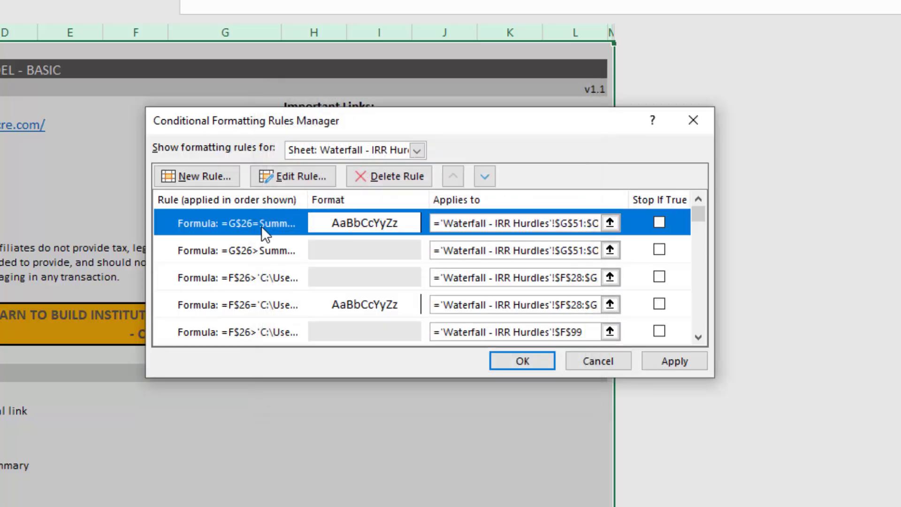
left_click(292, 174)
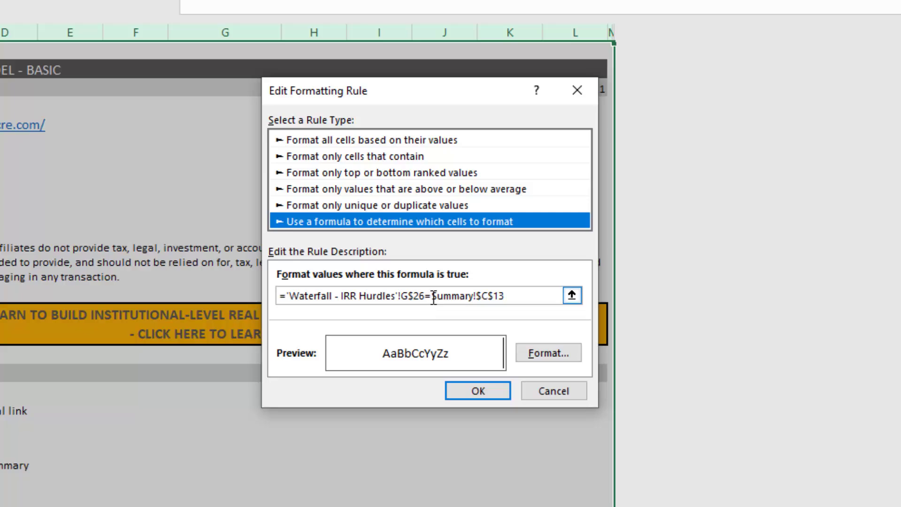
left_click_drag(432, 296, 474, 297)
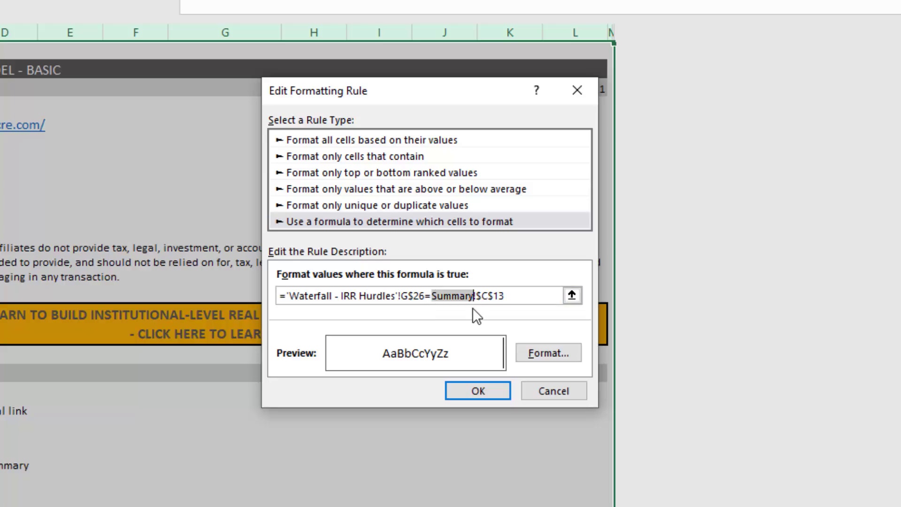
left_click(501, 297)
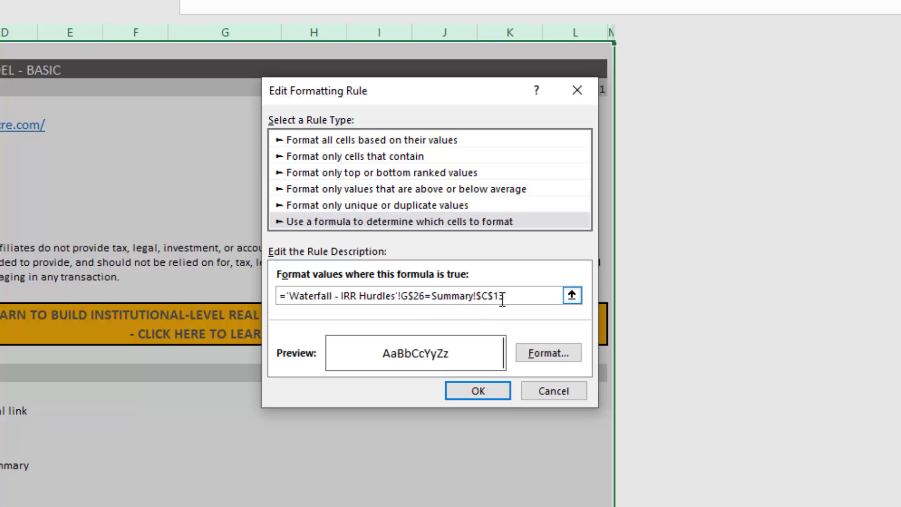
left_click(547, 391)
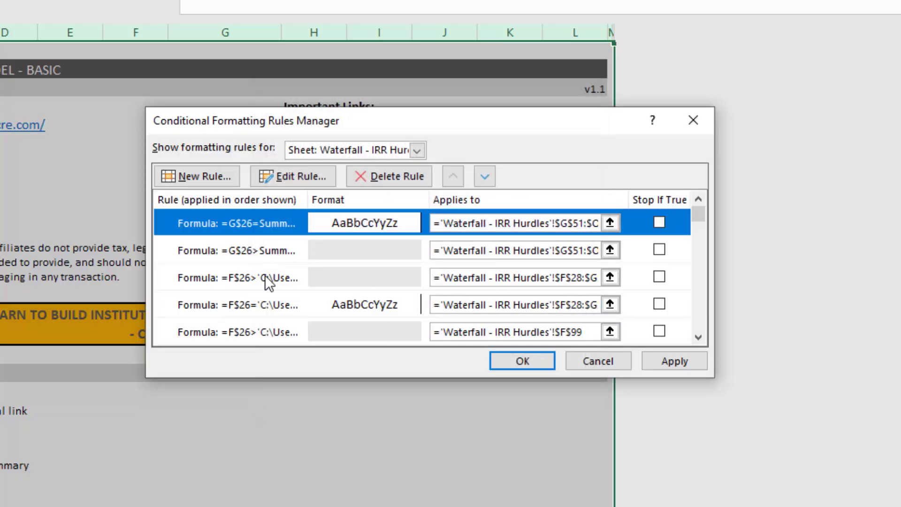
Delete the four F$26 and $F$99 rules referencing C:\Users paths, then apply the changes.
left_click(269, 280)
scroll(285, 282, "down", 1)
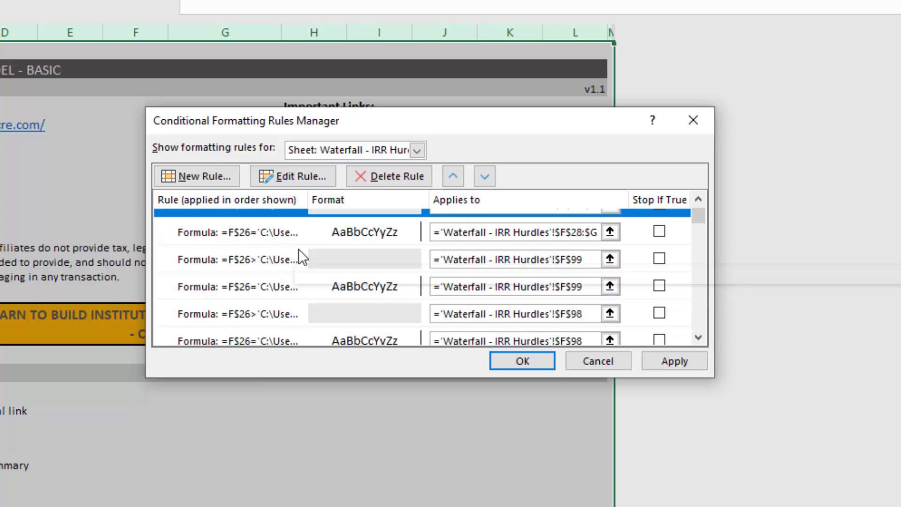
scroll(281, 266, "up", 1)
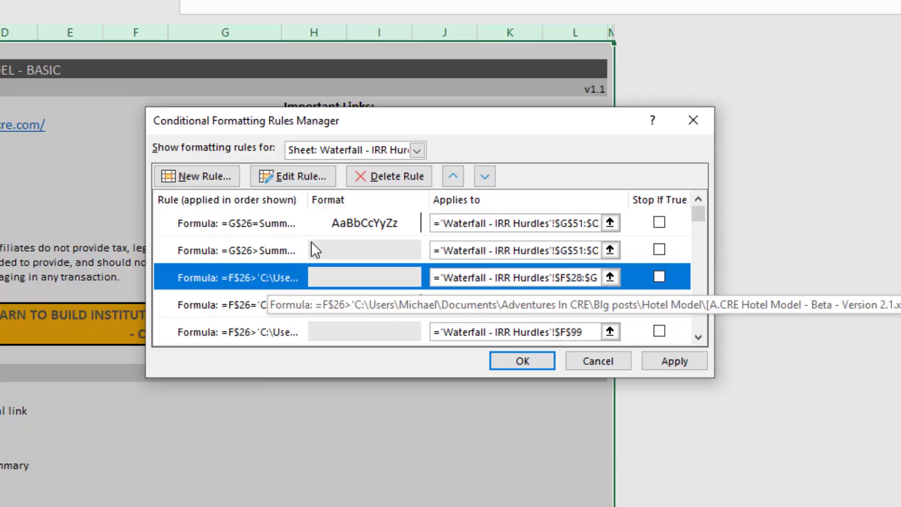
left_click(385, 177)
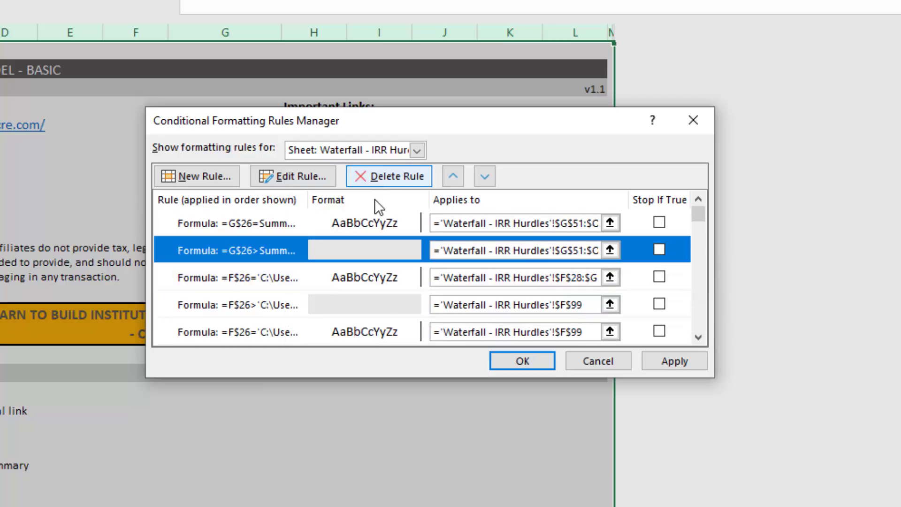
left_click(275, 278)
left_click(385, 176)
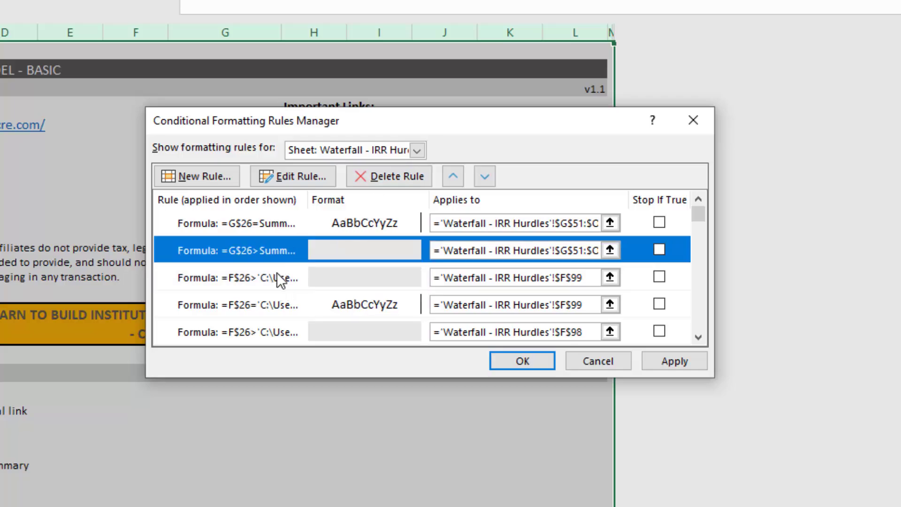
left_click(277, 272)
left_click(385, 176)
left_click(274, 271)
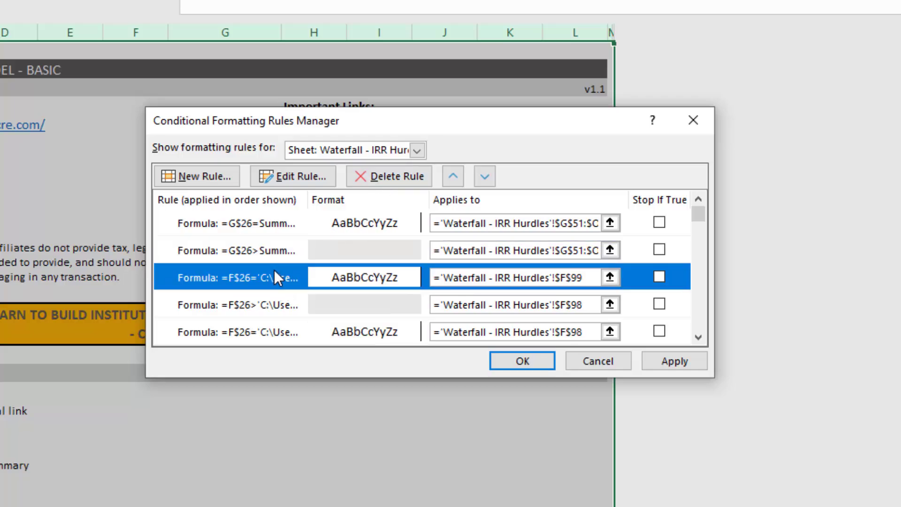
left_click(374, 179)
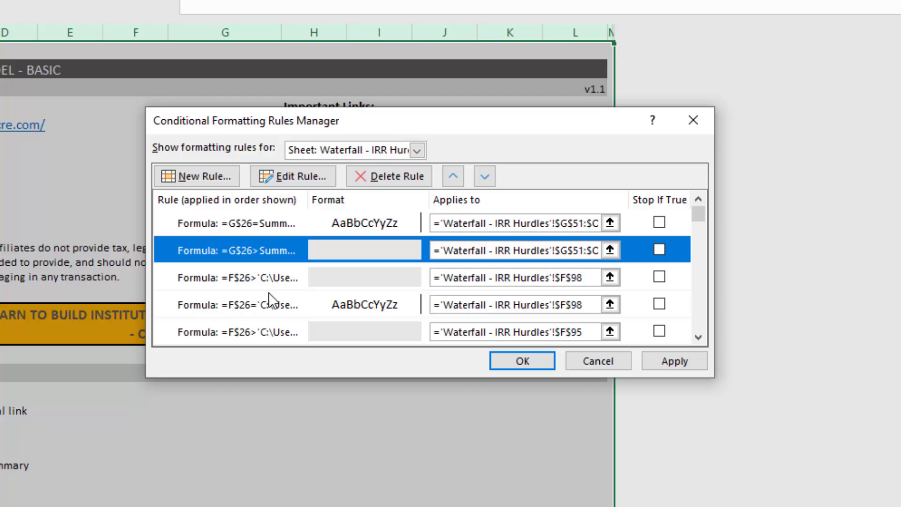
key("alt+a")
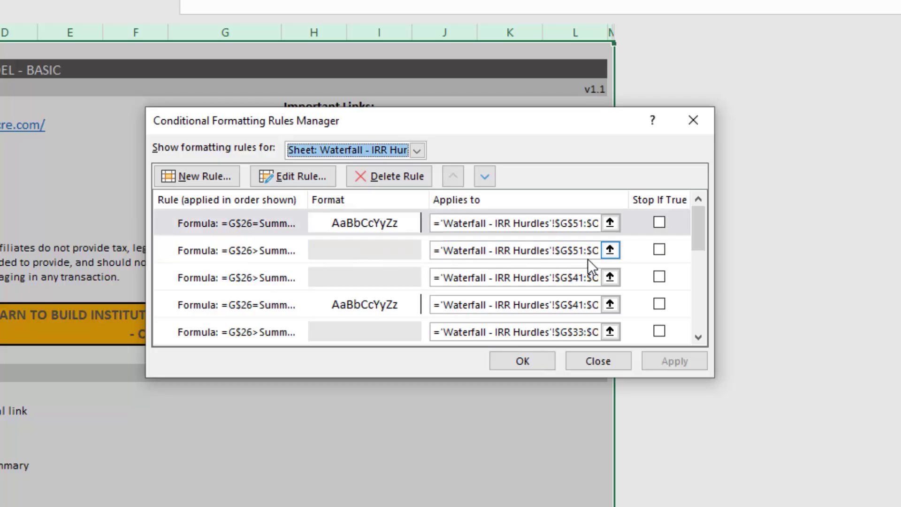
left_click_drag(698, 235, 679, 223)
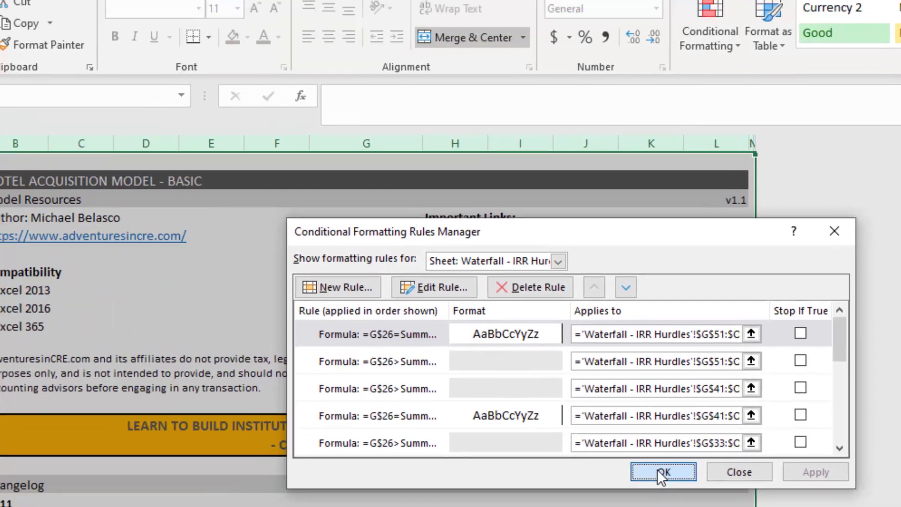
Confirm the rule deletions, then break the link to A.CRE Hotel Model - Beta - Version 2.1.xlsm.
left_click(521, 362)
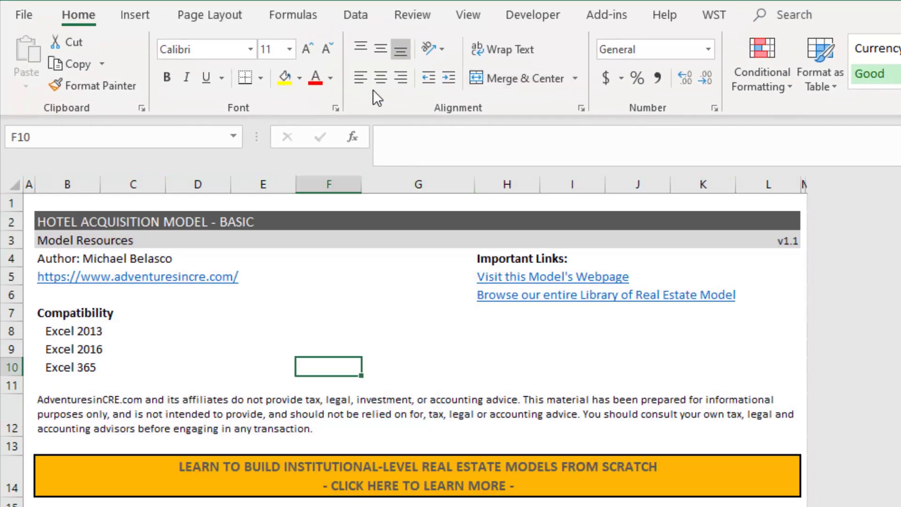
left_click(353, 15)
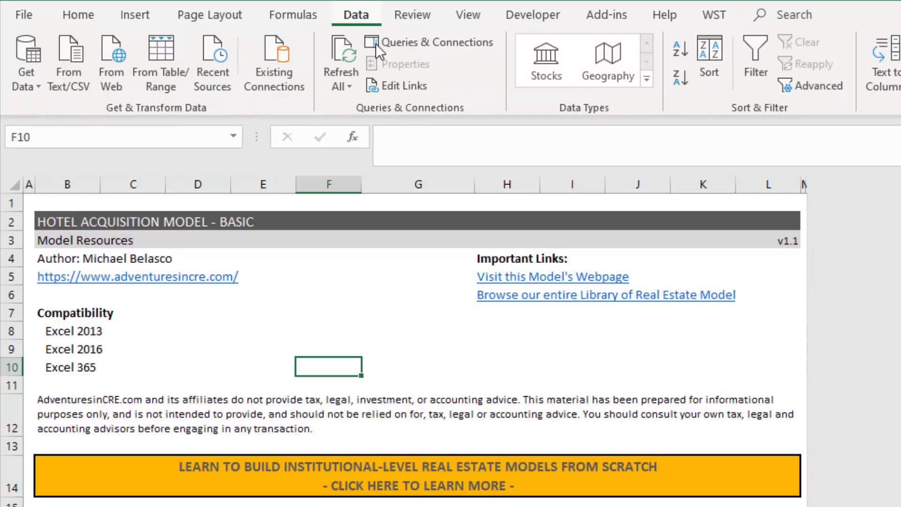
left_click(402, 85)
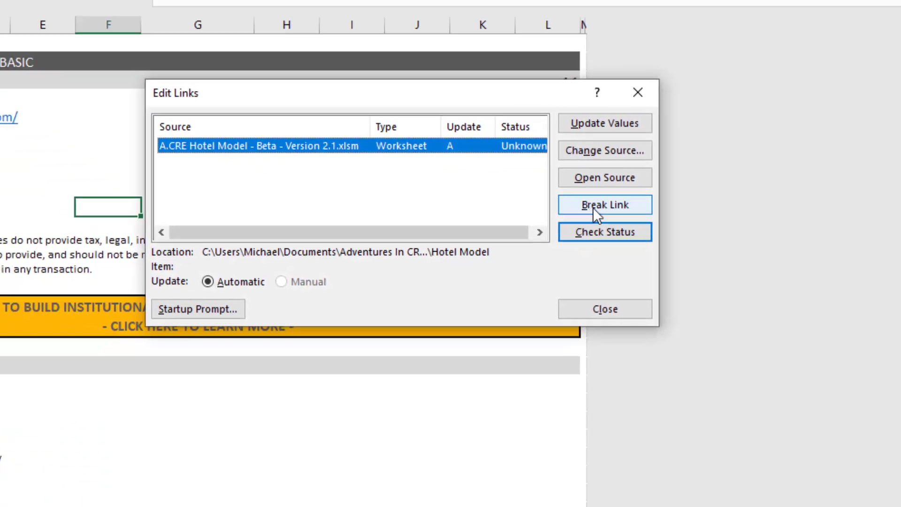
left_click(814, 367)
left_click(489, 133)
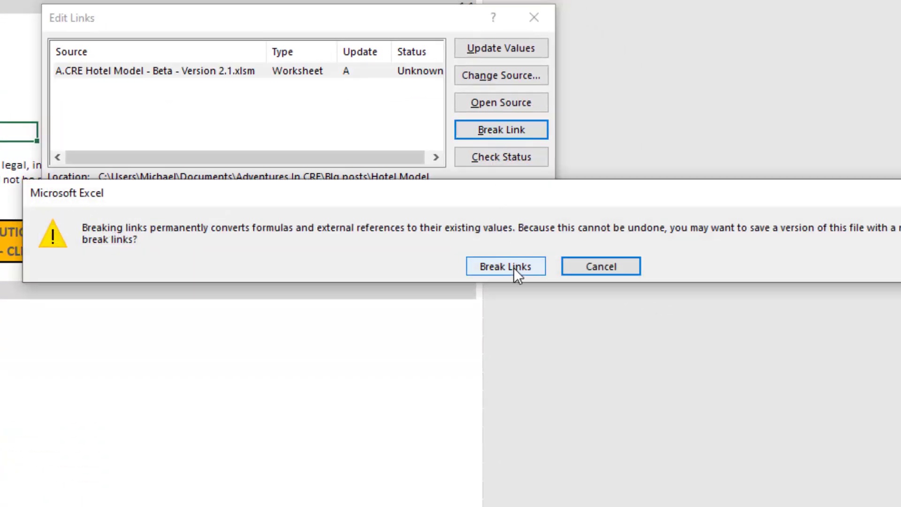
left_click(514, 267)
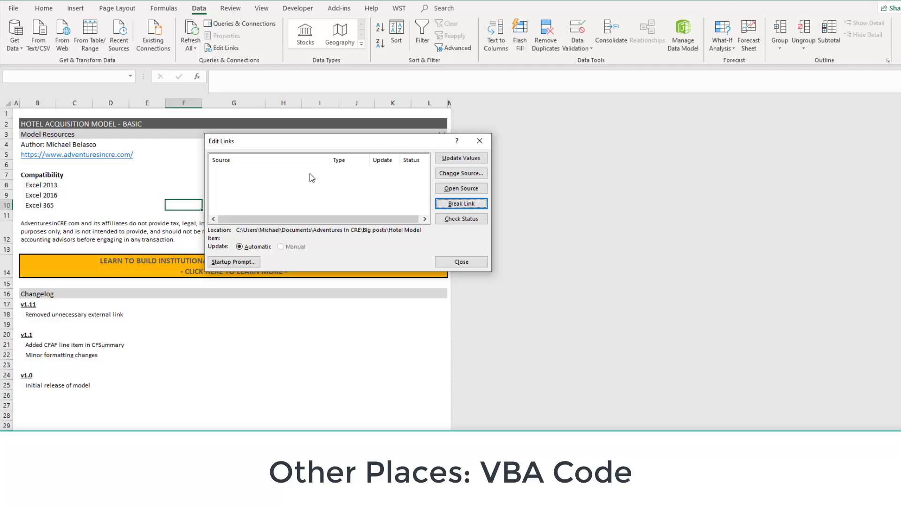
left_click(462, 262)
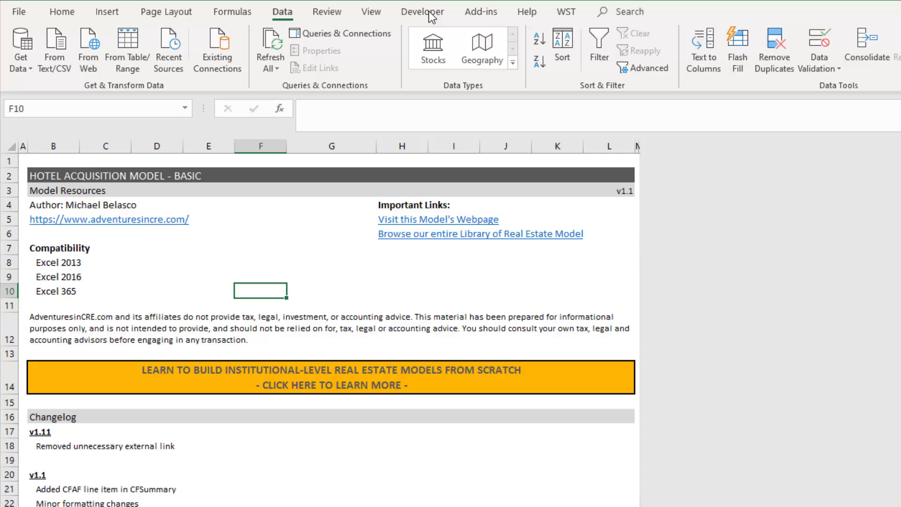
Inspect the workbook's macro project in the Visual Basic editor, then close it.
left_click(431, 15)
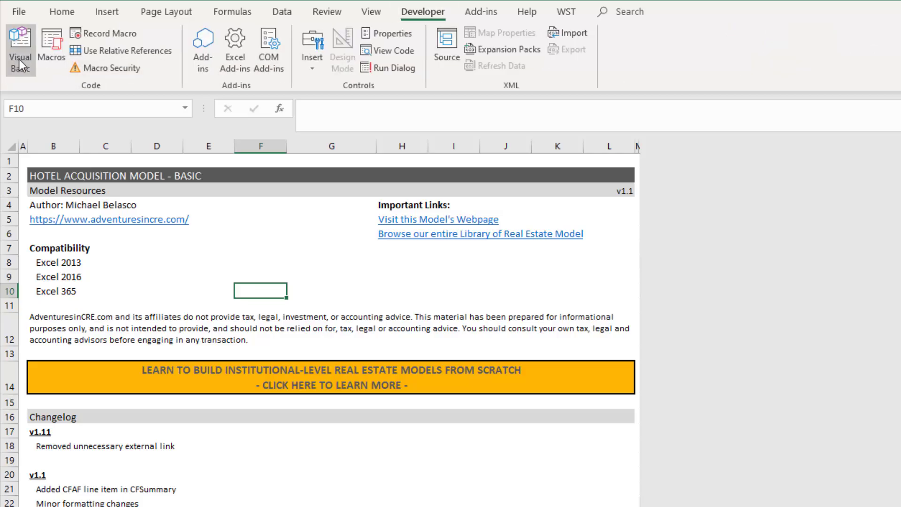
key("alt+F11")
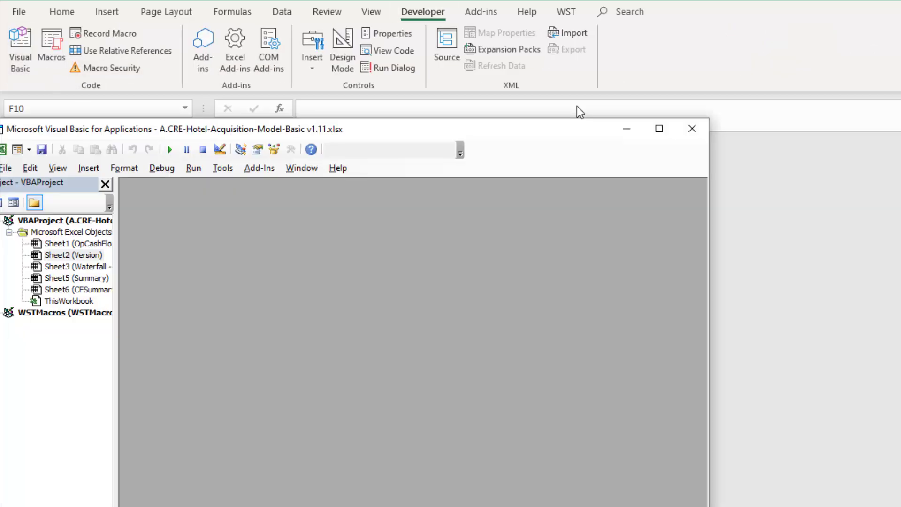
left_click(746, 61)
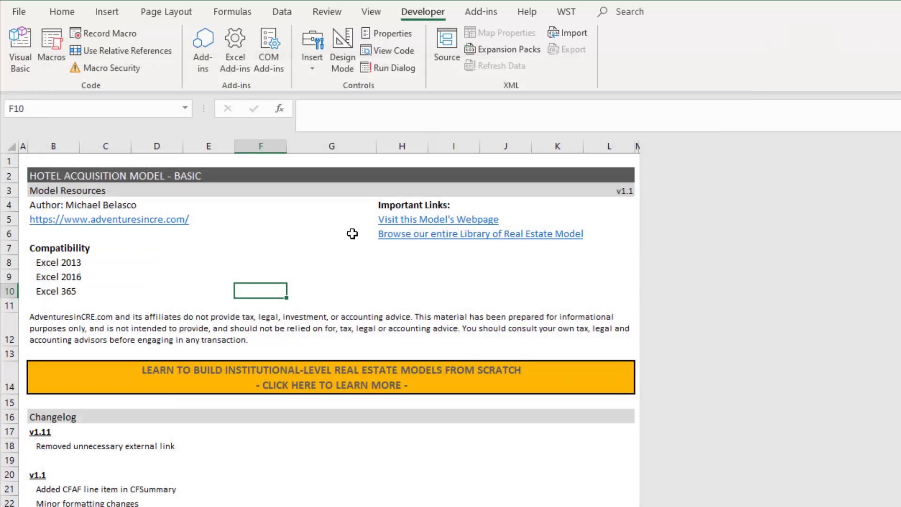
left_click(327, 309)
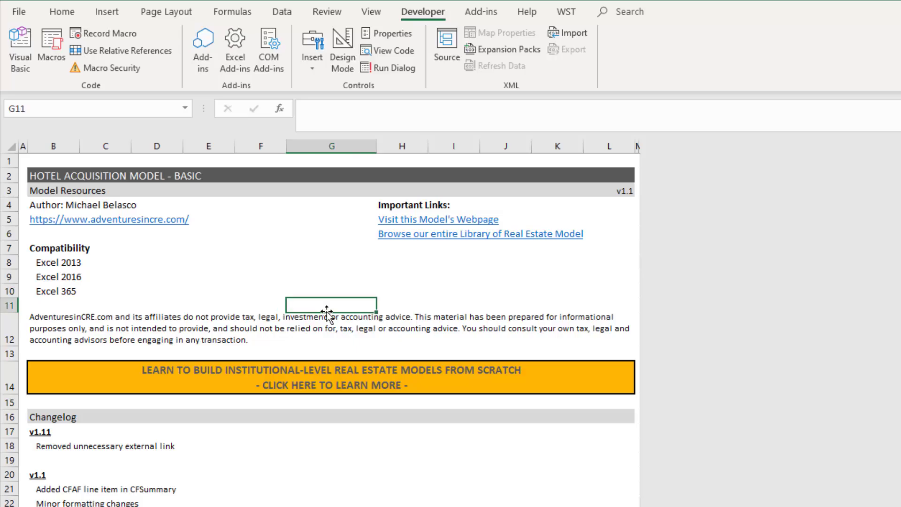